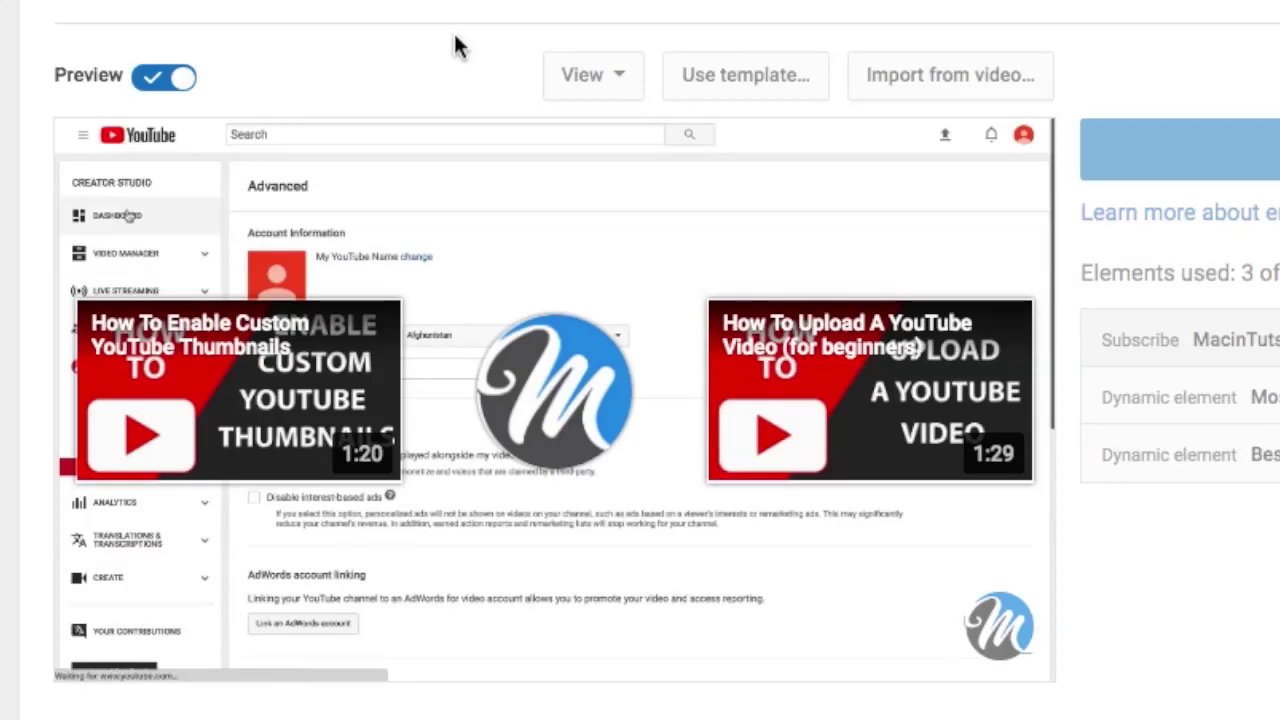
# - Go to Creator Studio and open 'How To Change Your YouTube Username' for editing
pyautogui.scroll(-1, 455, 38)
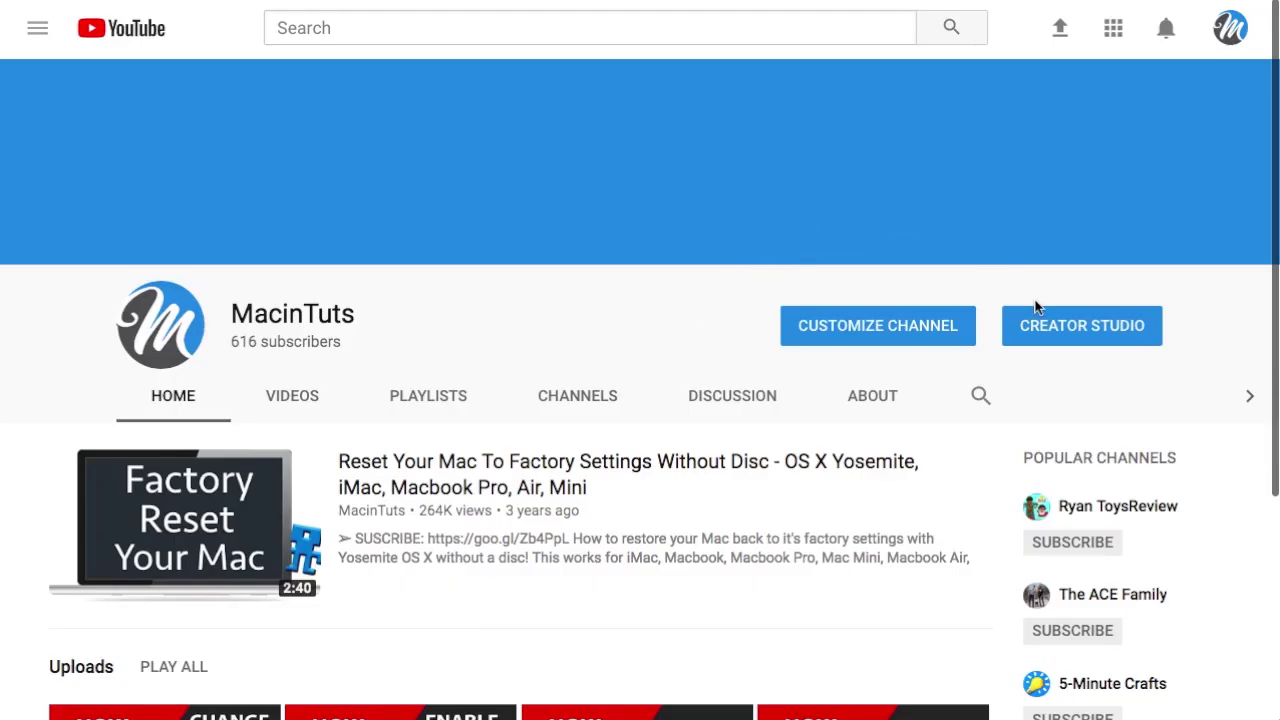
pyautogui.click(1071, 326)
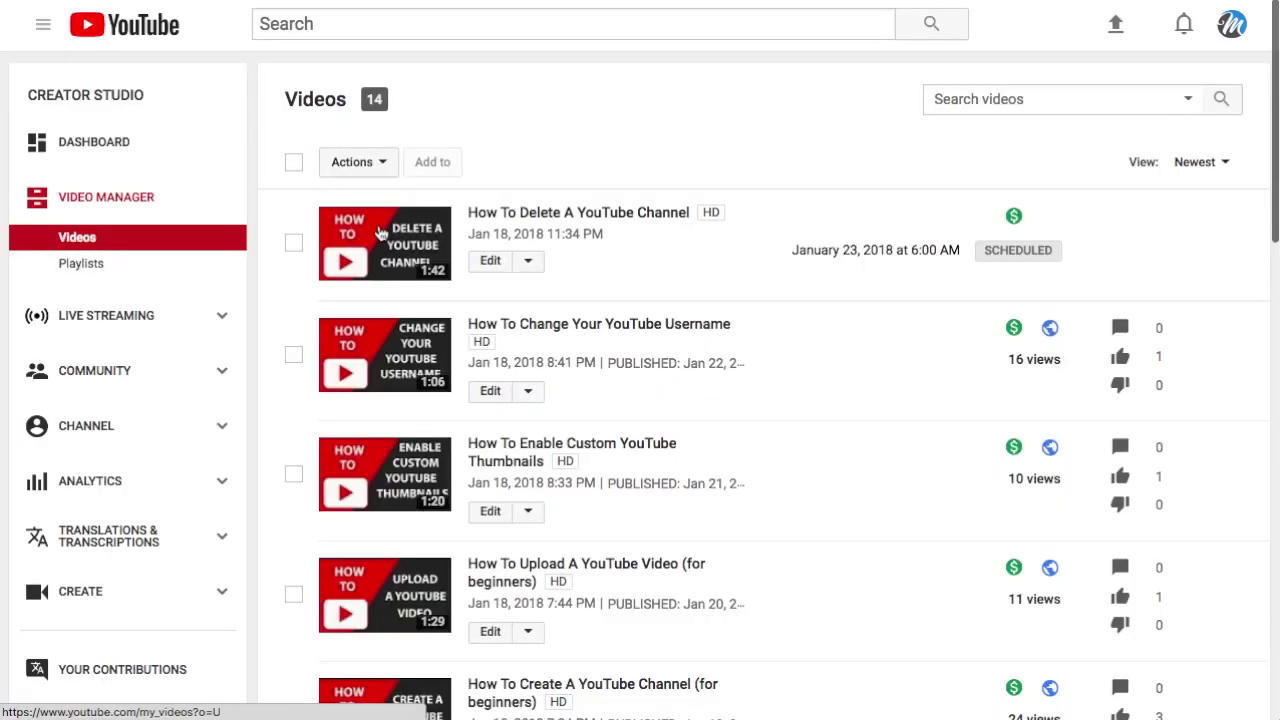
pyautogui.click(488, 396)
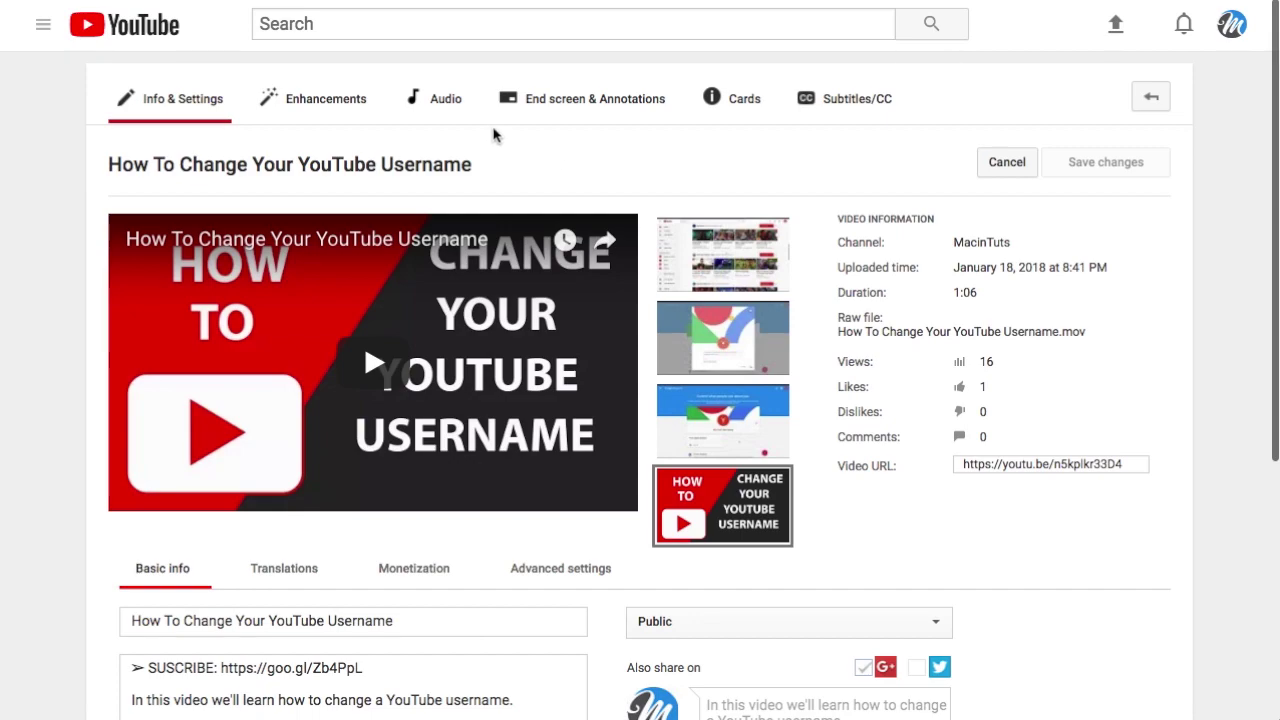
# - Open the End screen editor and start a Video or Playlist element set to Best for viewer
pyautogui.click(567, 99)
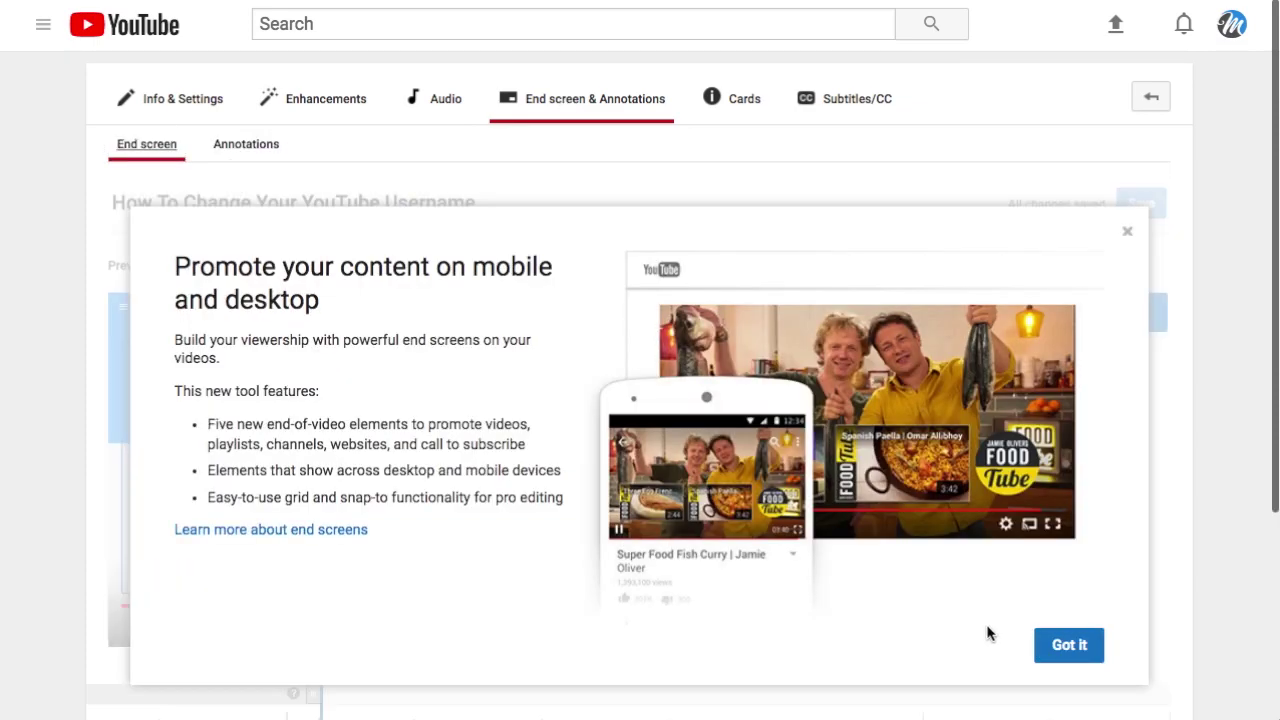
pyautogui.click(1066, 648)
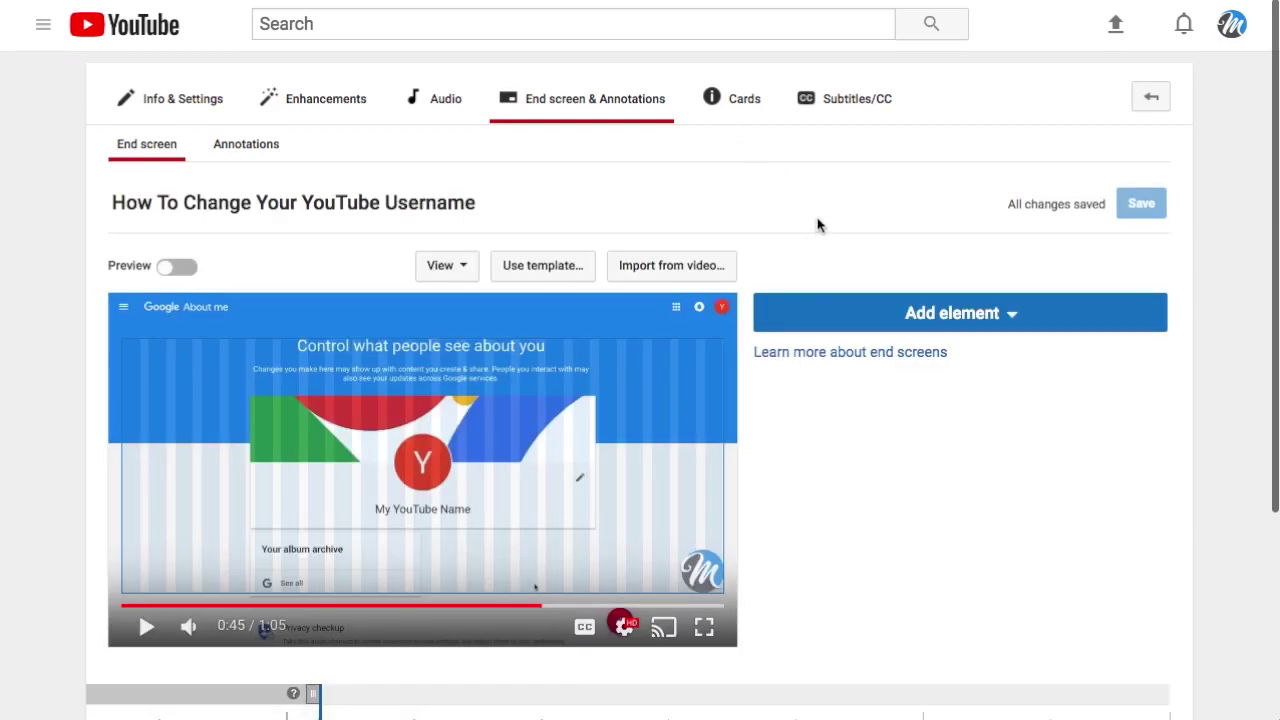
pyautogui.click(864, 315)
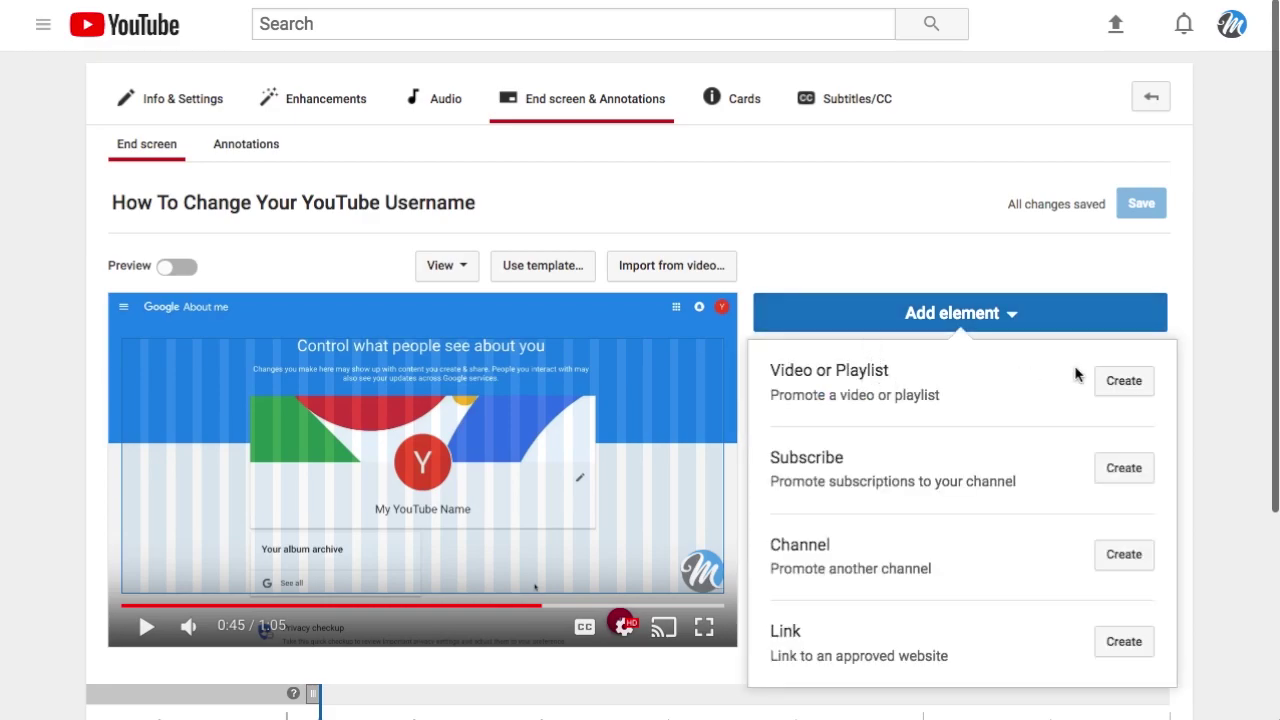
pyautogui.click(1123, 382)
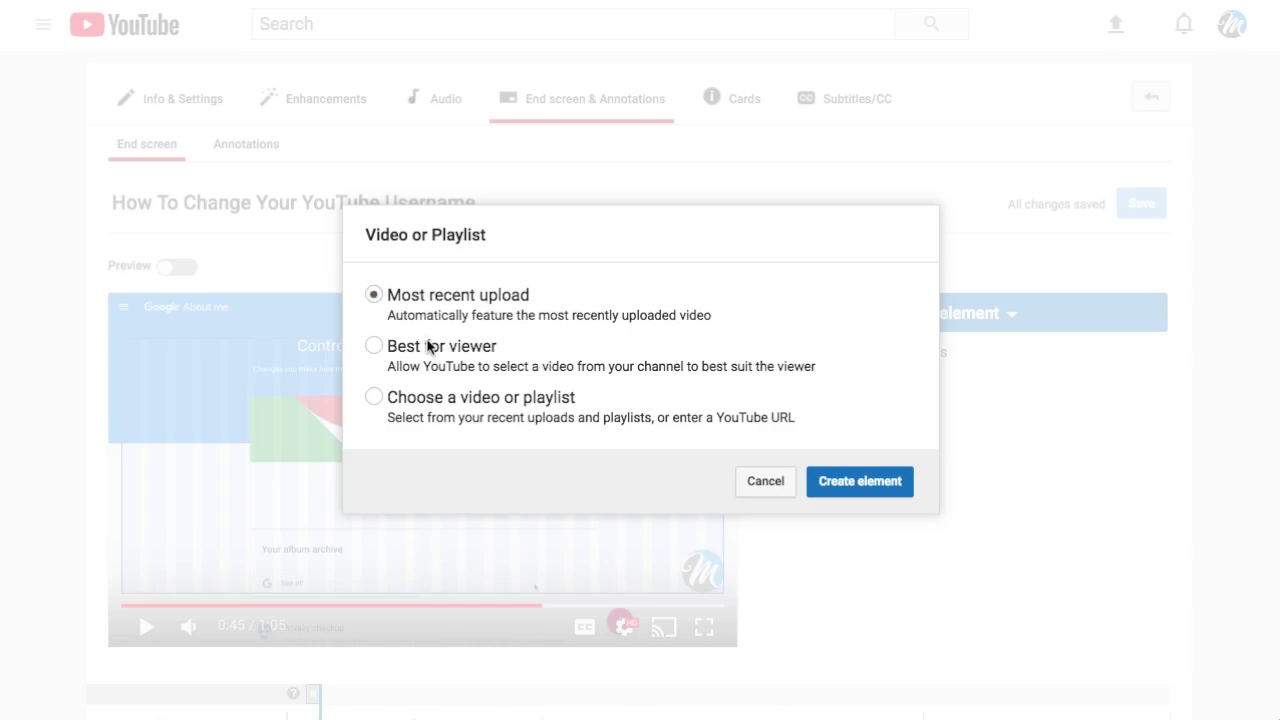
pyautogui.click(442, 400)
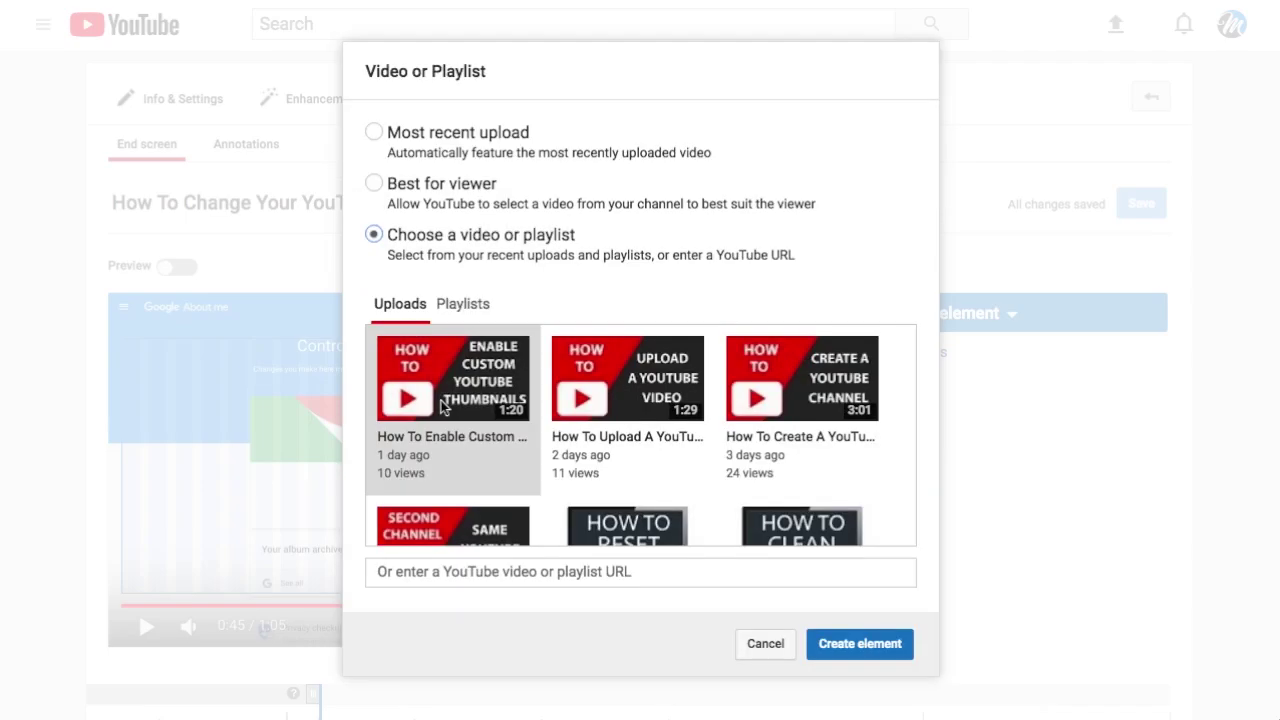
pyautogui.click(478, 308)
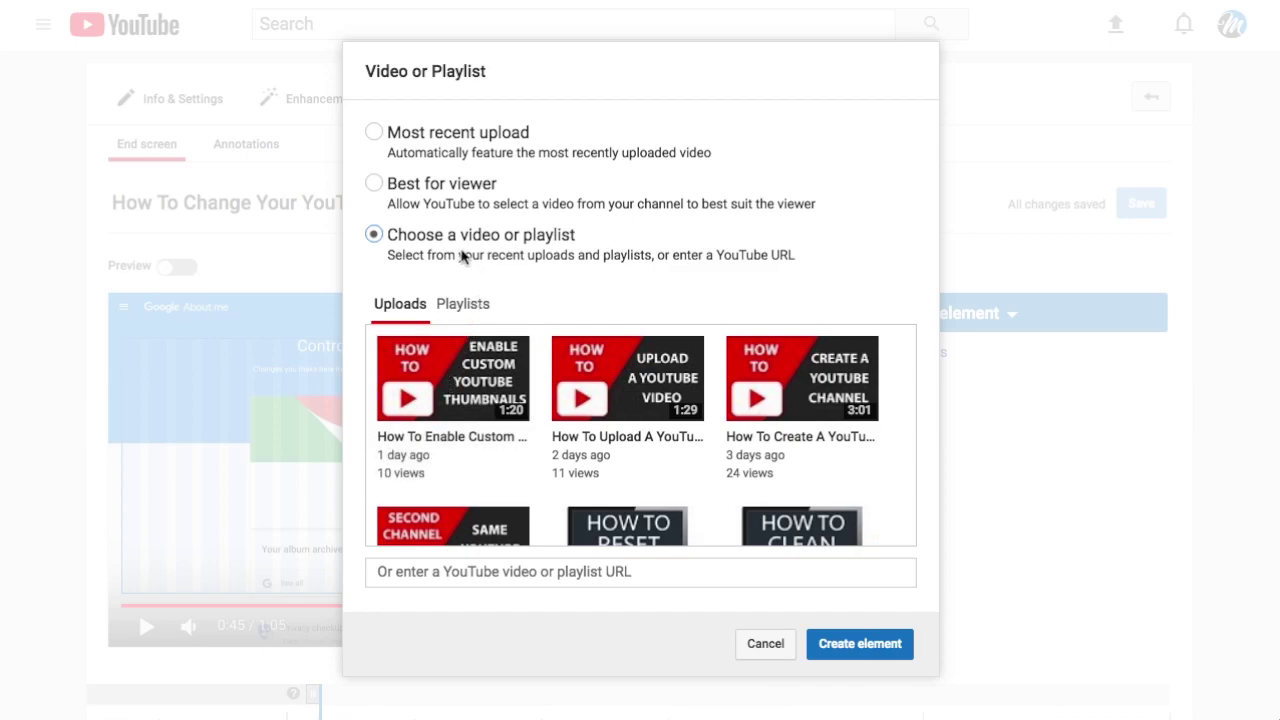
pyautogui.click(428, 190)
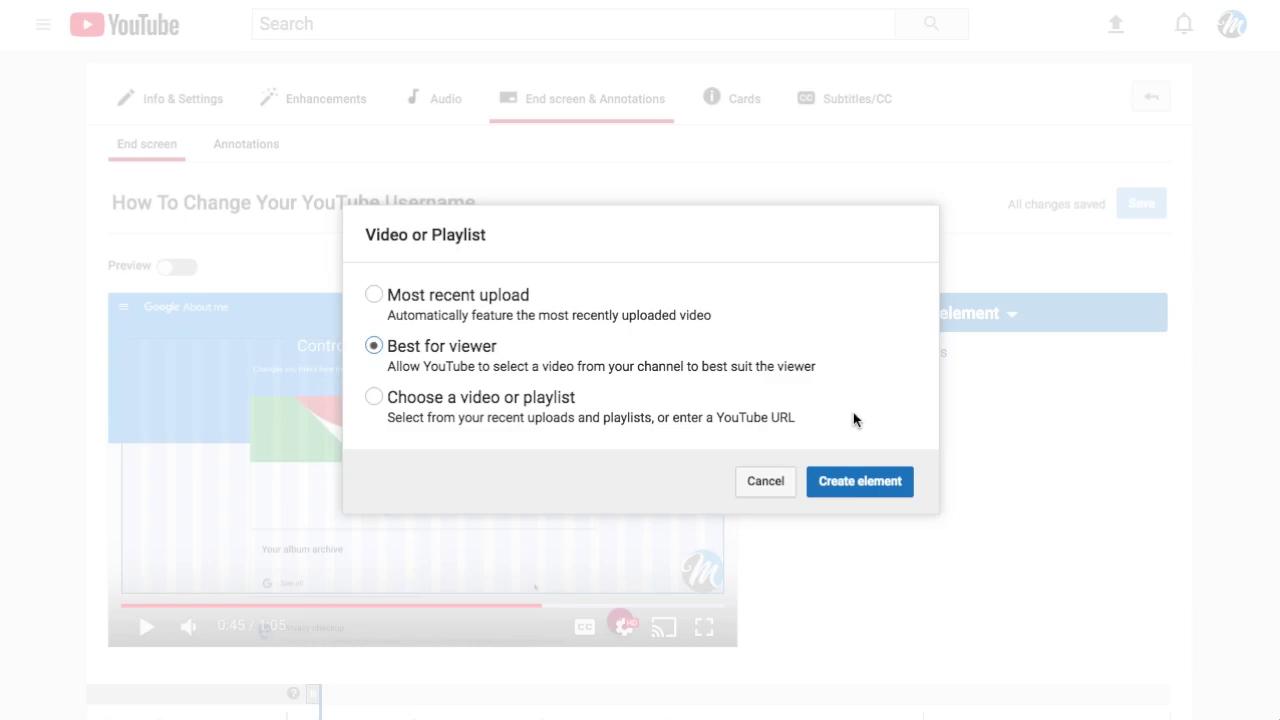
# - Create the Best for viewer element, adjust its size and move it to the bottom-right corner
pyautogui.click(857, 481)
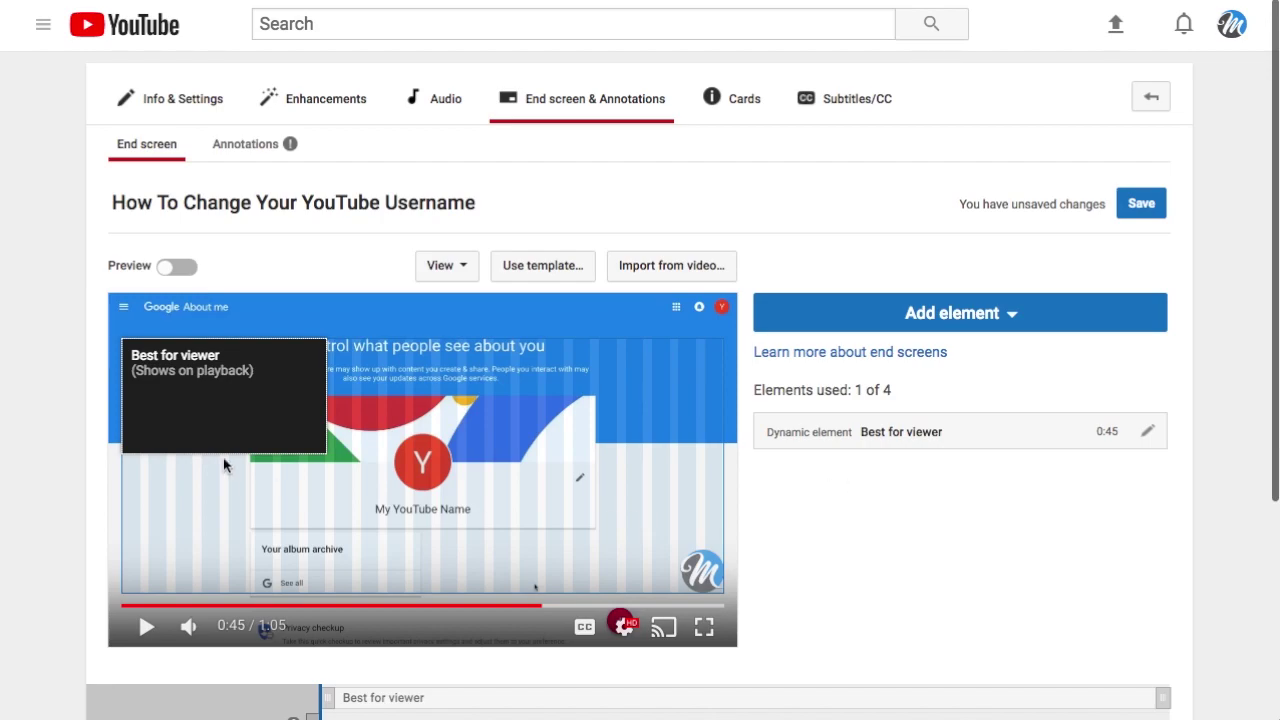
pyautogui.moveTo(326, 453); pyautogui.dragTo(404, 497)
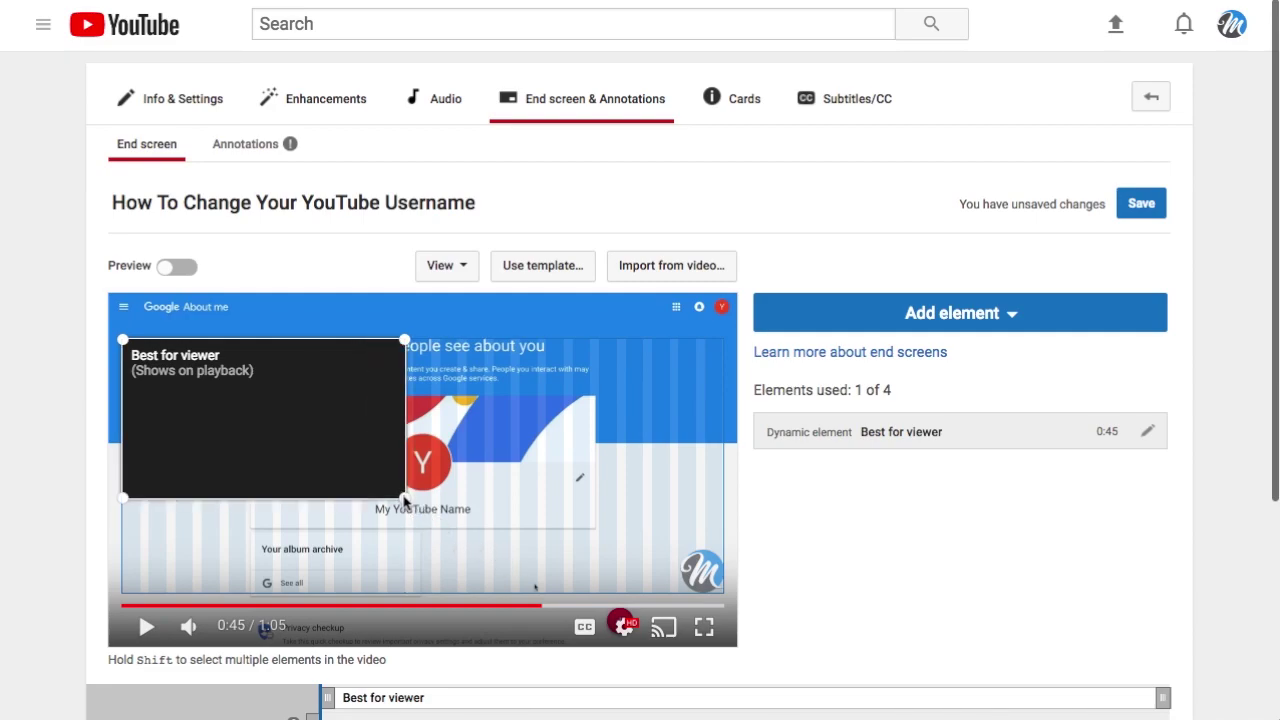
pyautogui.moveTo(404, 499); pyautogui.dragTo(369, 479)
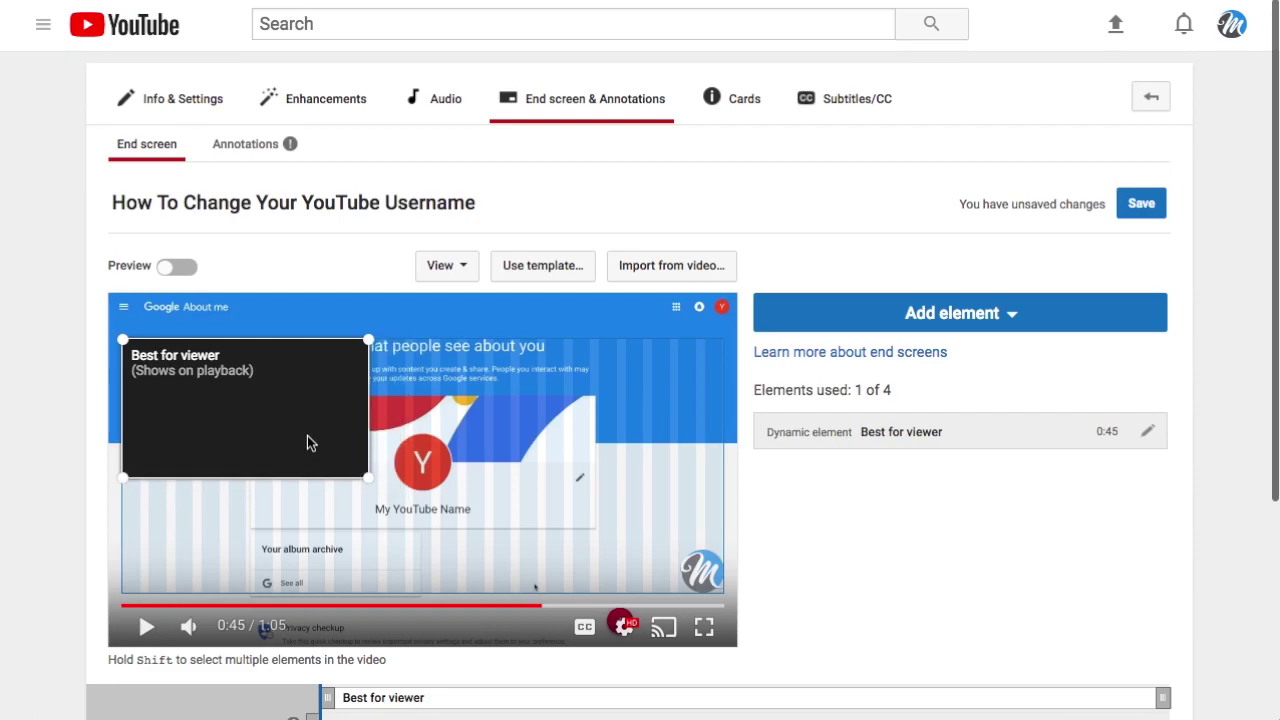
pyautogui.moveTo(308, 437); pyautogui.dragTo(603, 571)
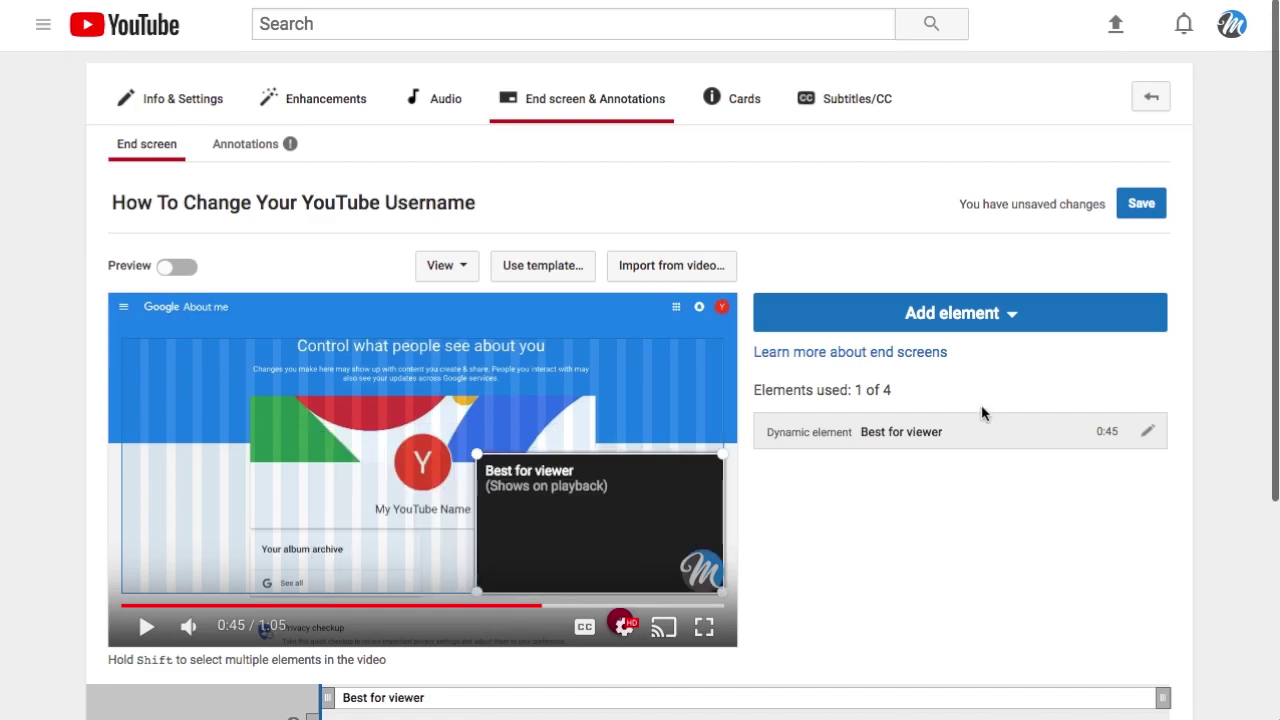
# - Add a Subscribe element and place its logo near the top centre of the video
pyautogui.click(943, 314)
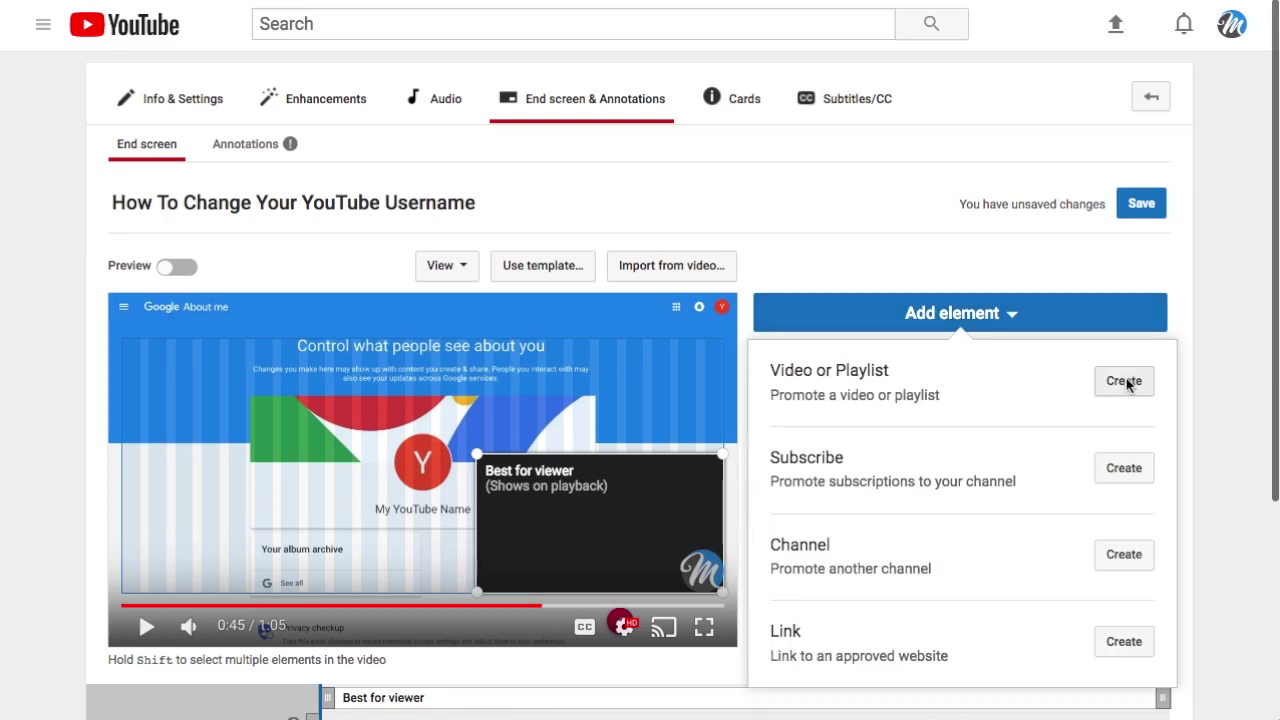
pyautogui.click(1123, 470)
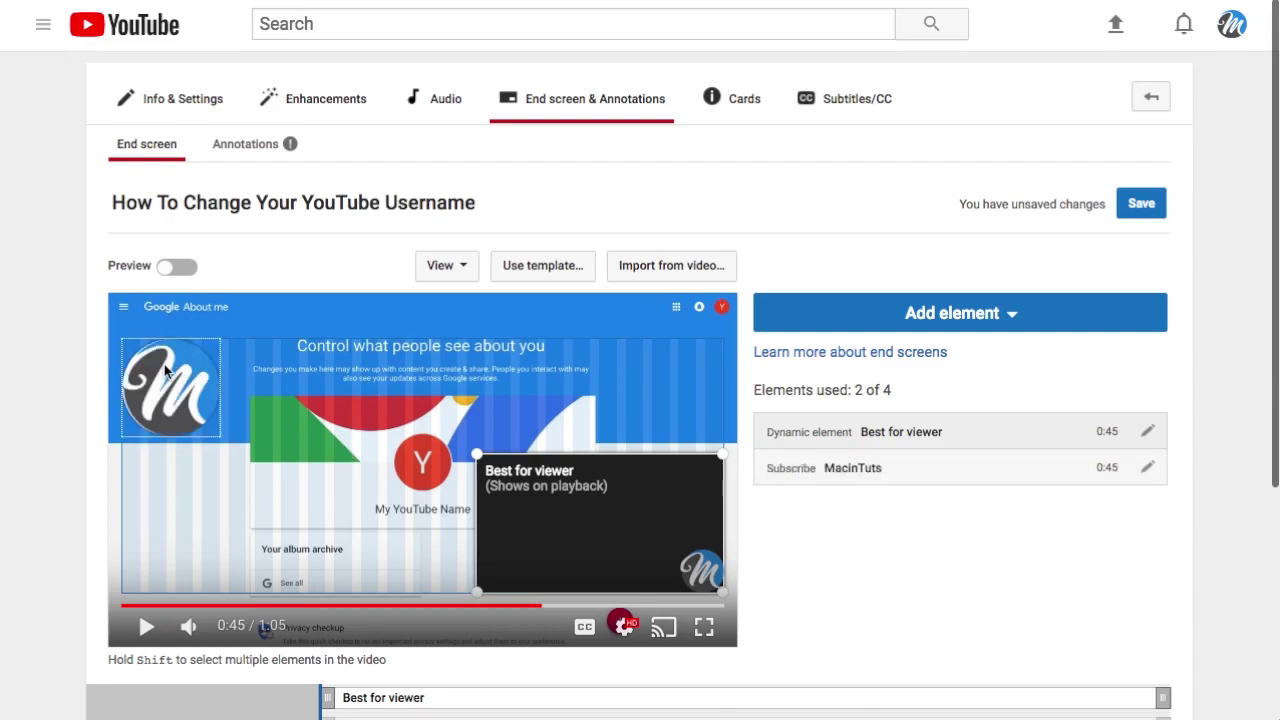
pyautogui.moveTo(173, 395); pyautogui.dragTo(401, 405)
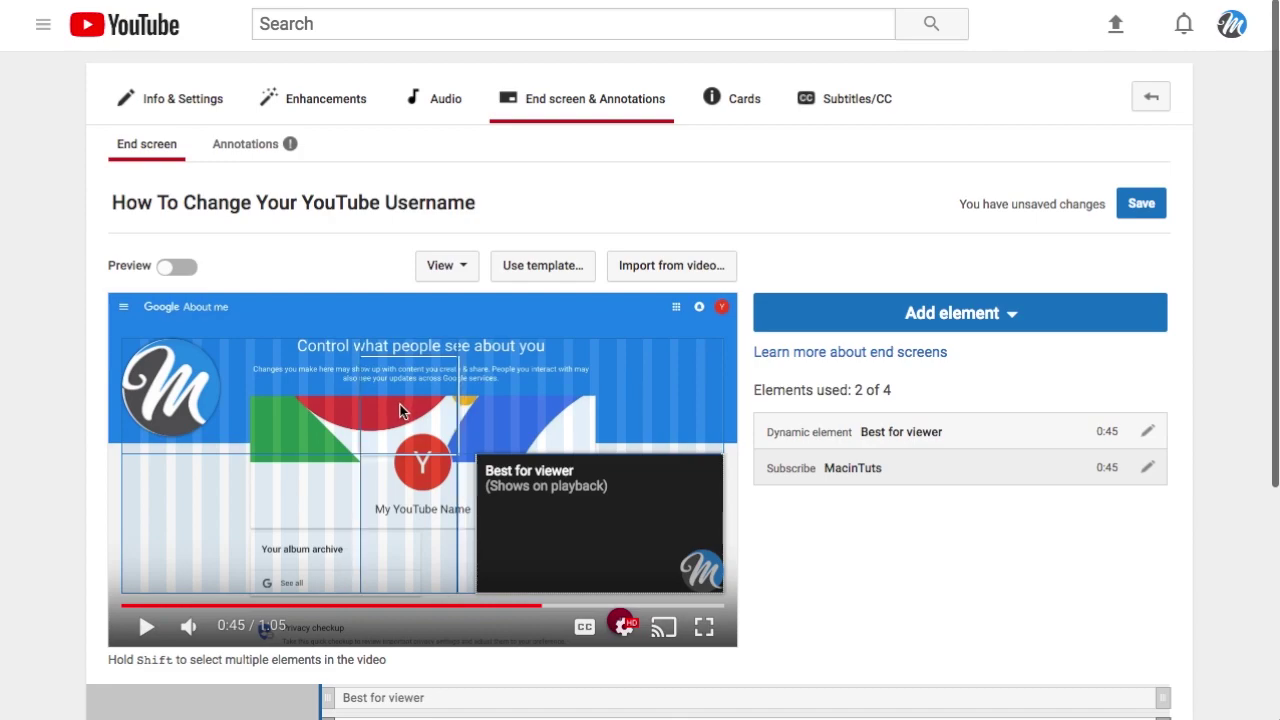
pyautogui.moveTo(400, 404); pyautogui.dragTo(400, 404)
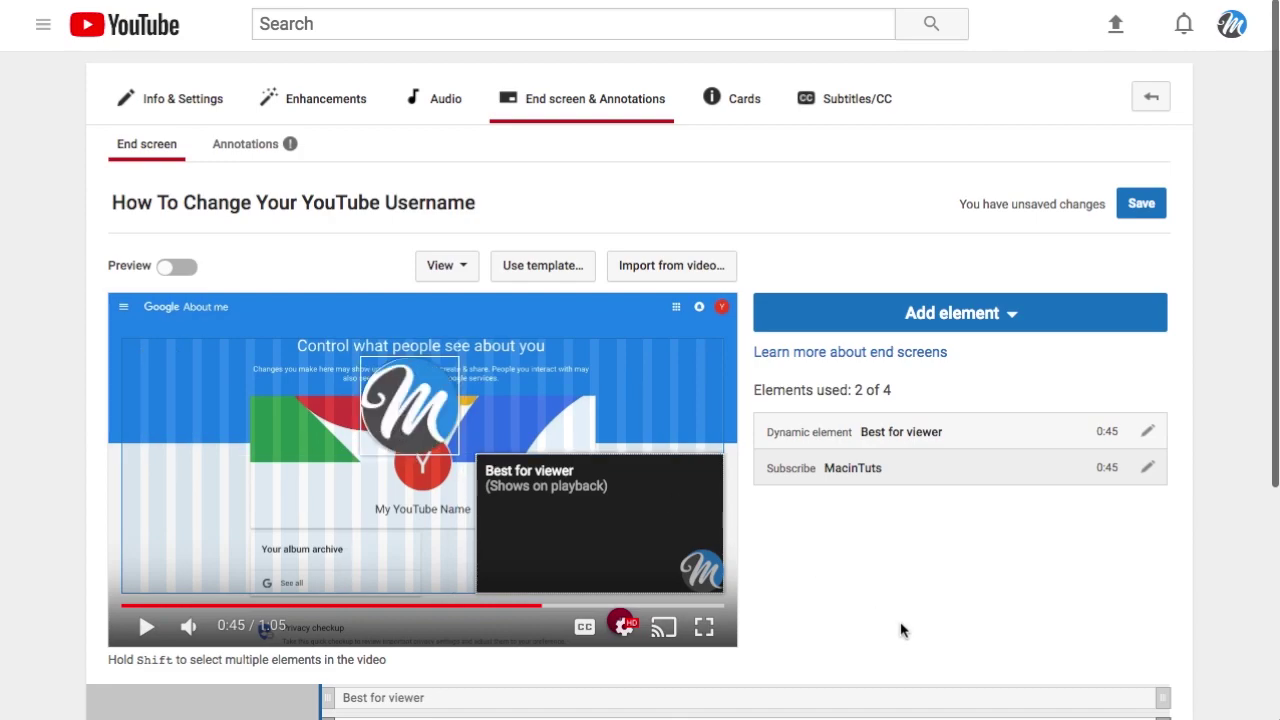
# - Add a Most recent upload video element, move it bottom-left and enlarge it
pyautogui.click(1020, 315)
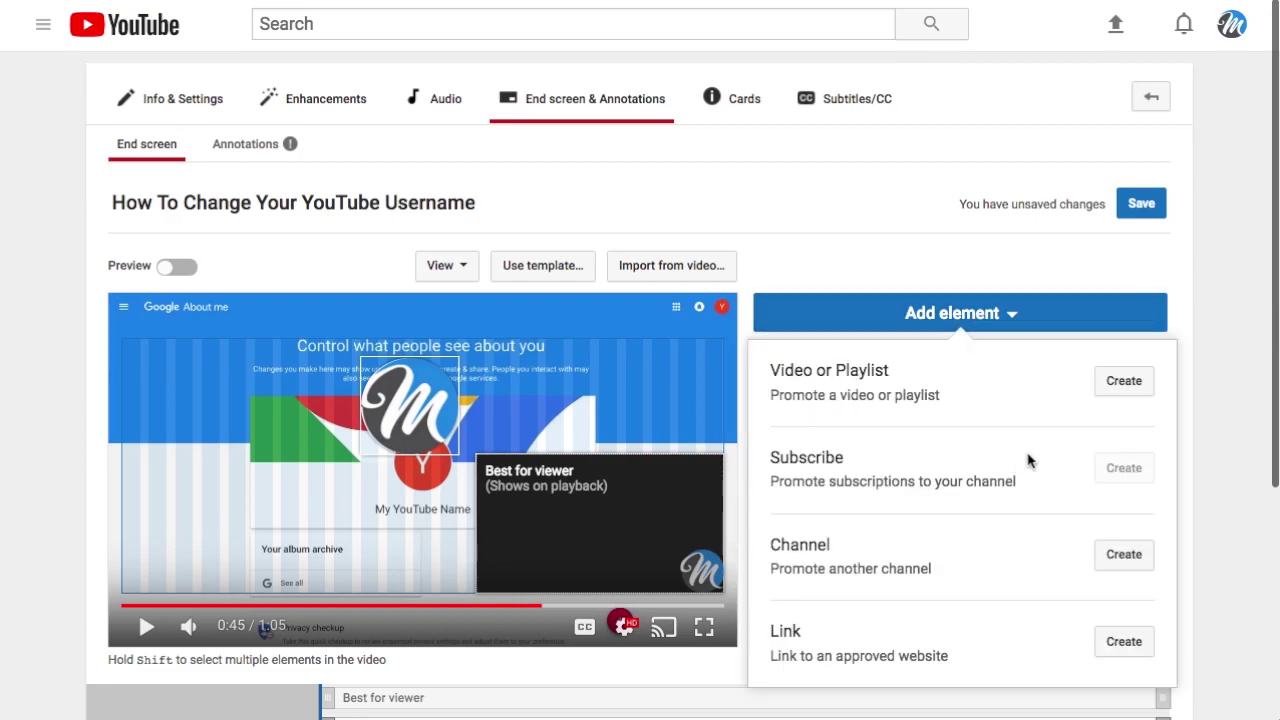
pyautogui.click(1124, 382)
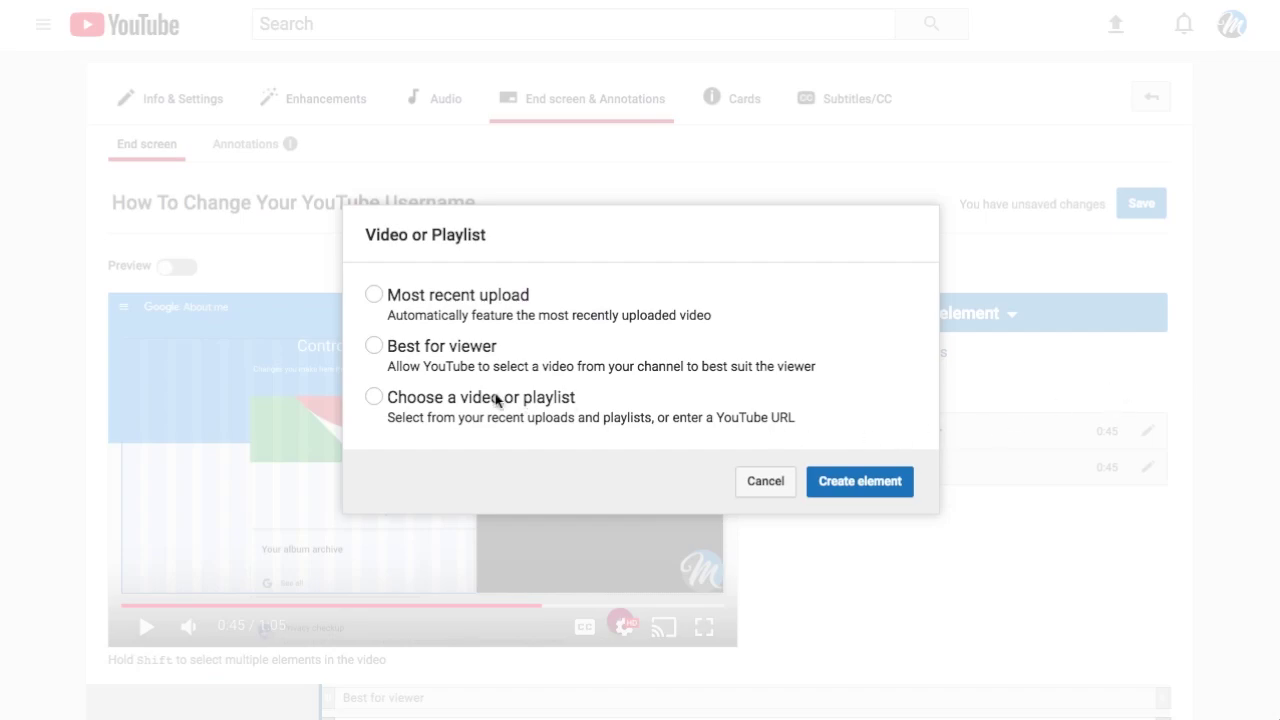
pyautogui.click(441, 297)
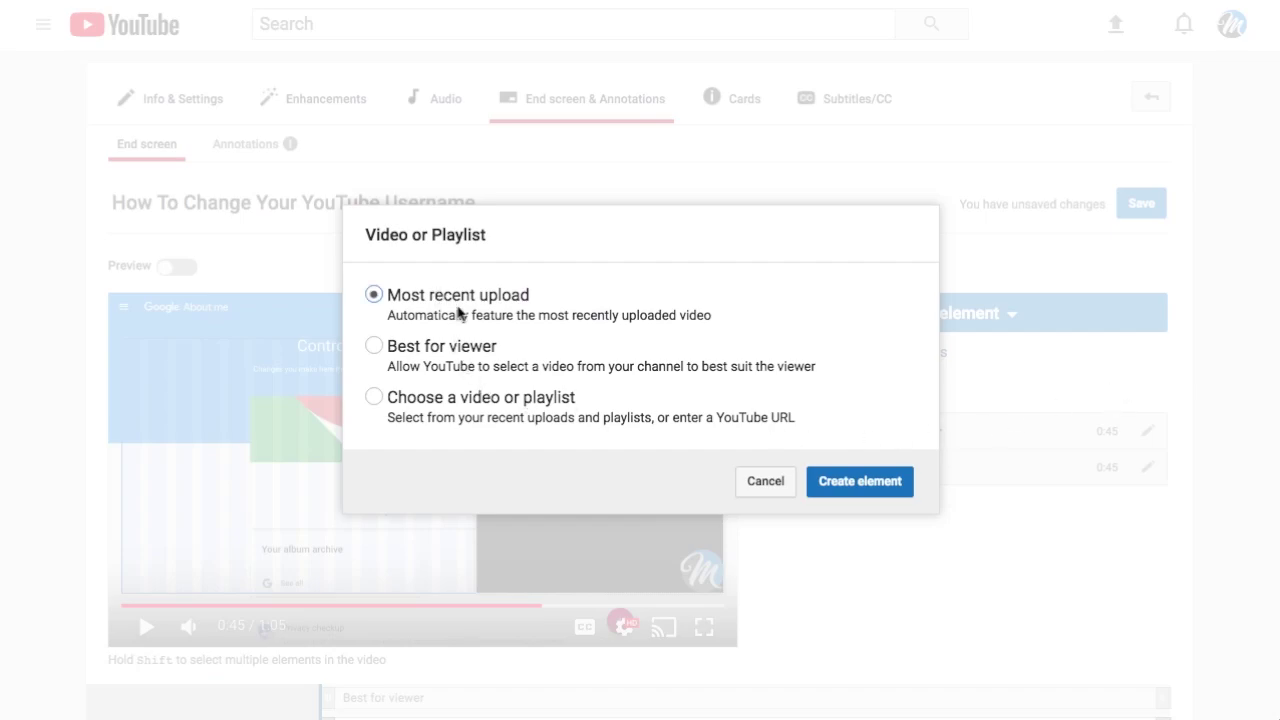
pyautogui.click(856, 483)
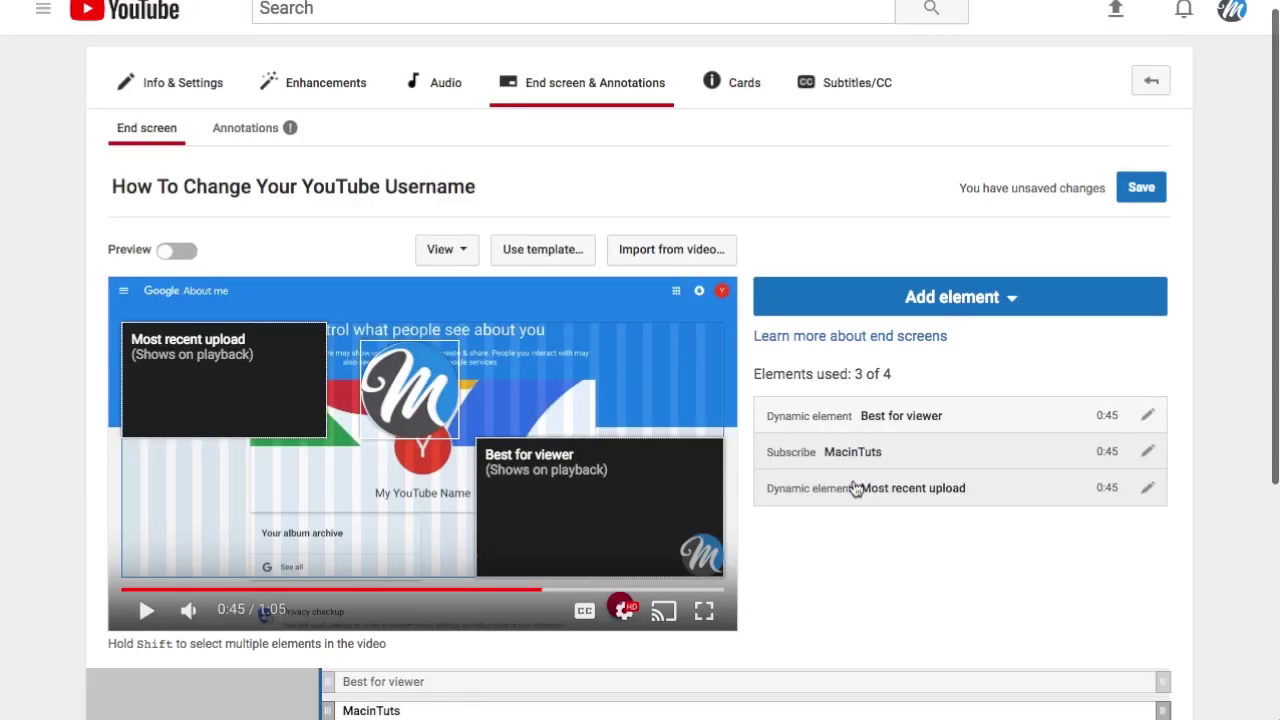
pyautogui.moveTo(239, 406); pyautogui.dragTo(213, 546)
pyautogui.moveTo(323, 463); pyautogui.dragTo(354, 443)
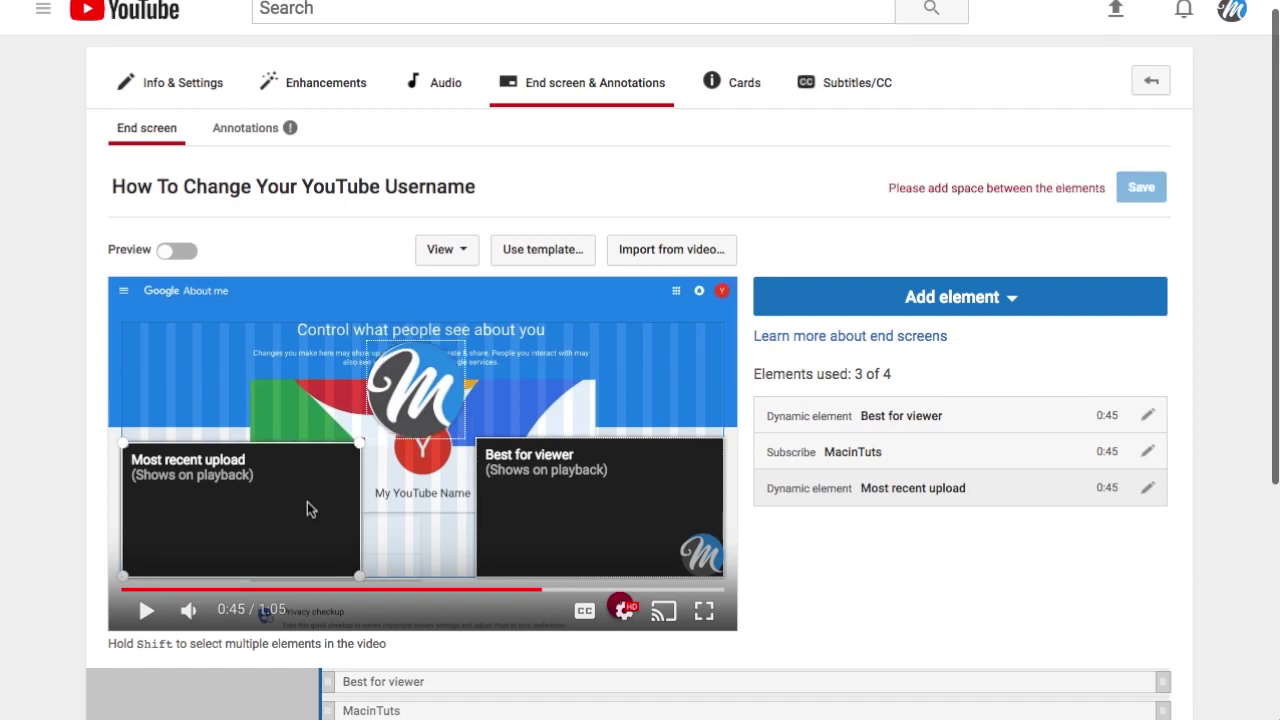
# - Choose the '2 Videos | 1 Subscribe' template with the centred subscribe circle and apply it
pyautogui.click(537, 250)
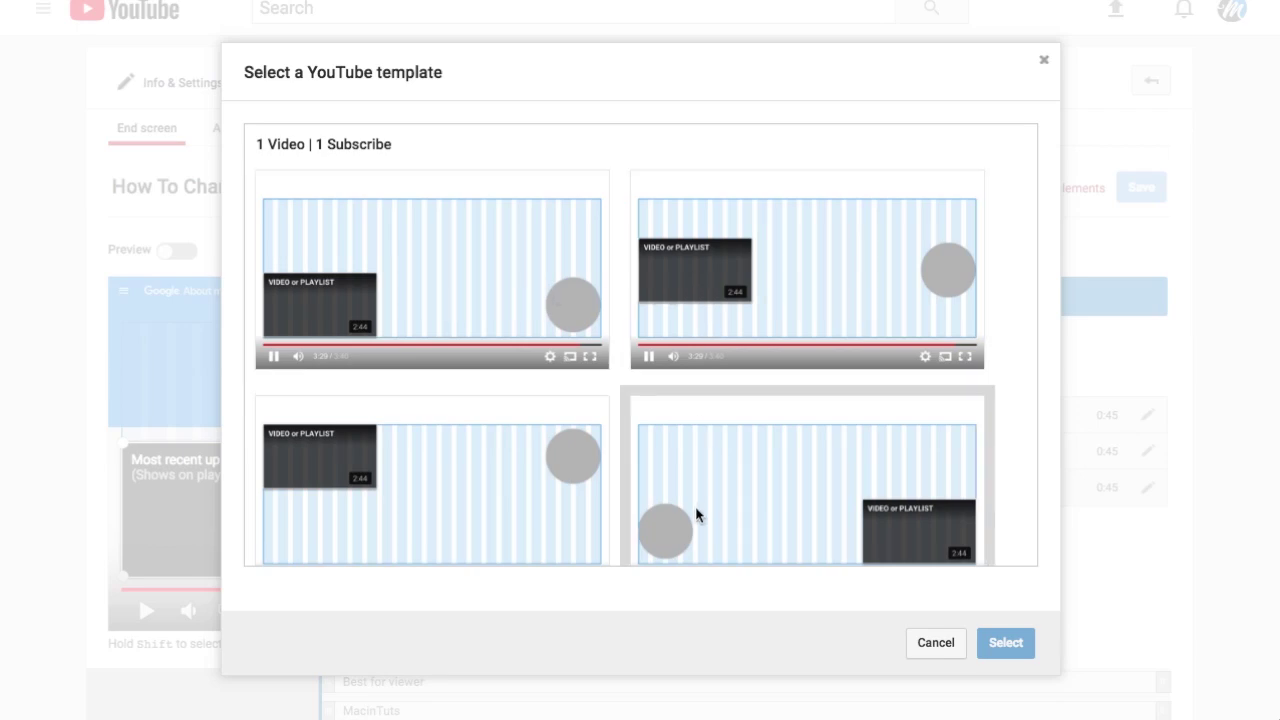
pyautogui.scroll(-3, 695, 506)
pyautogui.scroll(-5, 698, 498)
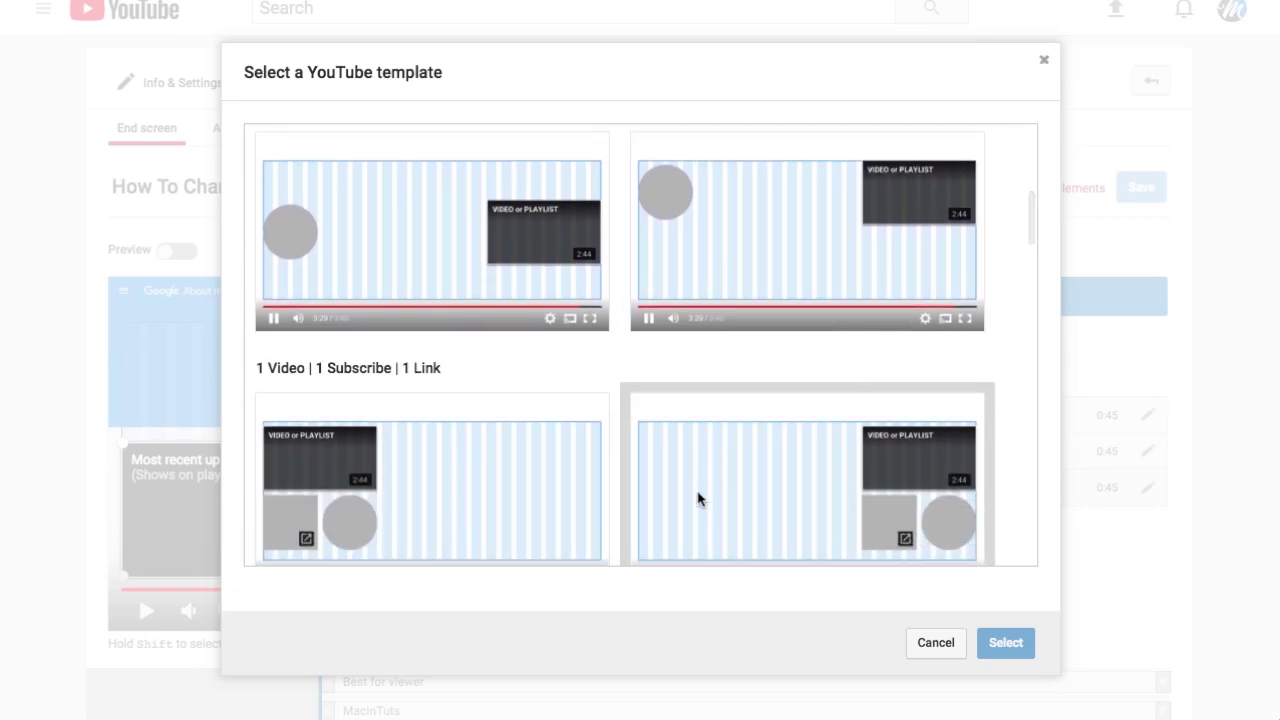
pyautogui.scroll(-5, 698, 498)
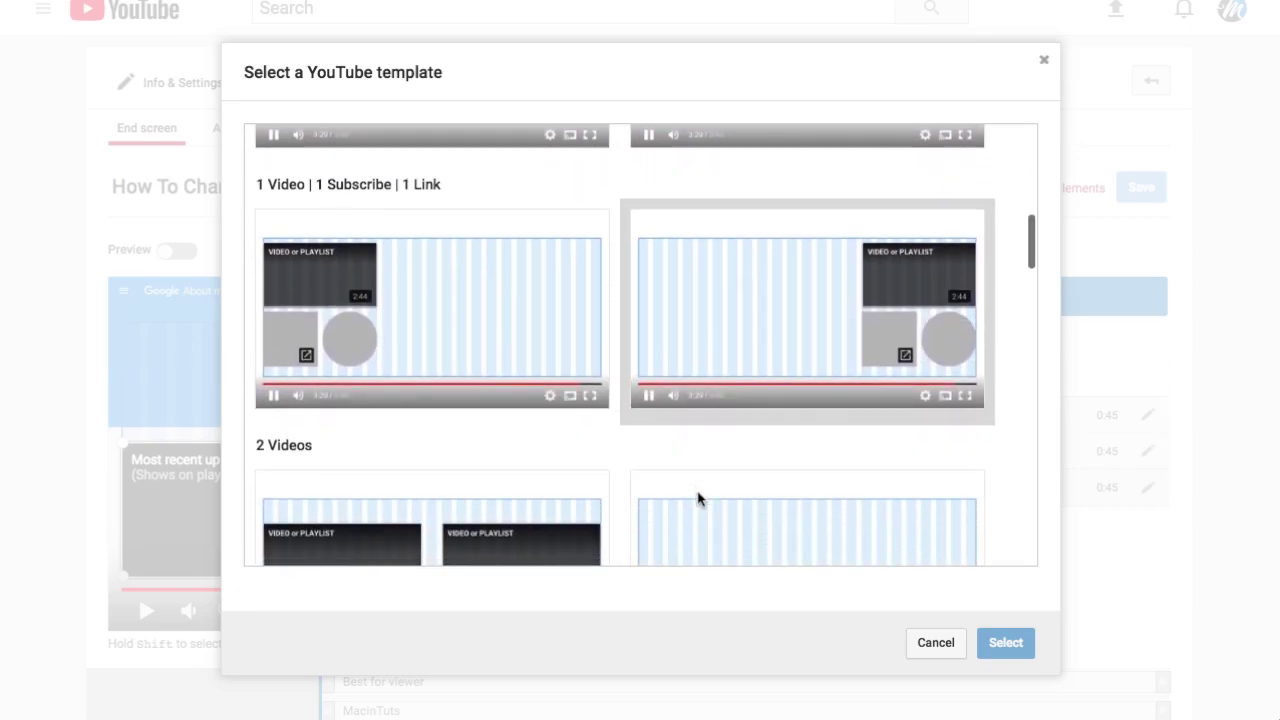
pyautogui.scroll(-4, 698, 498)
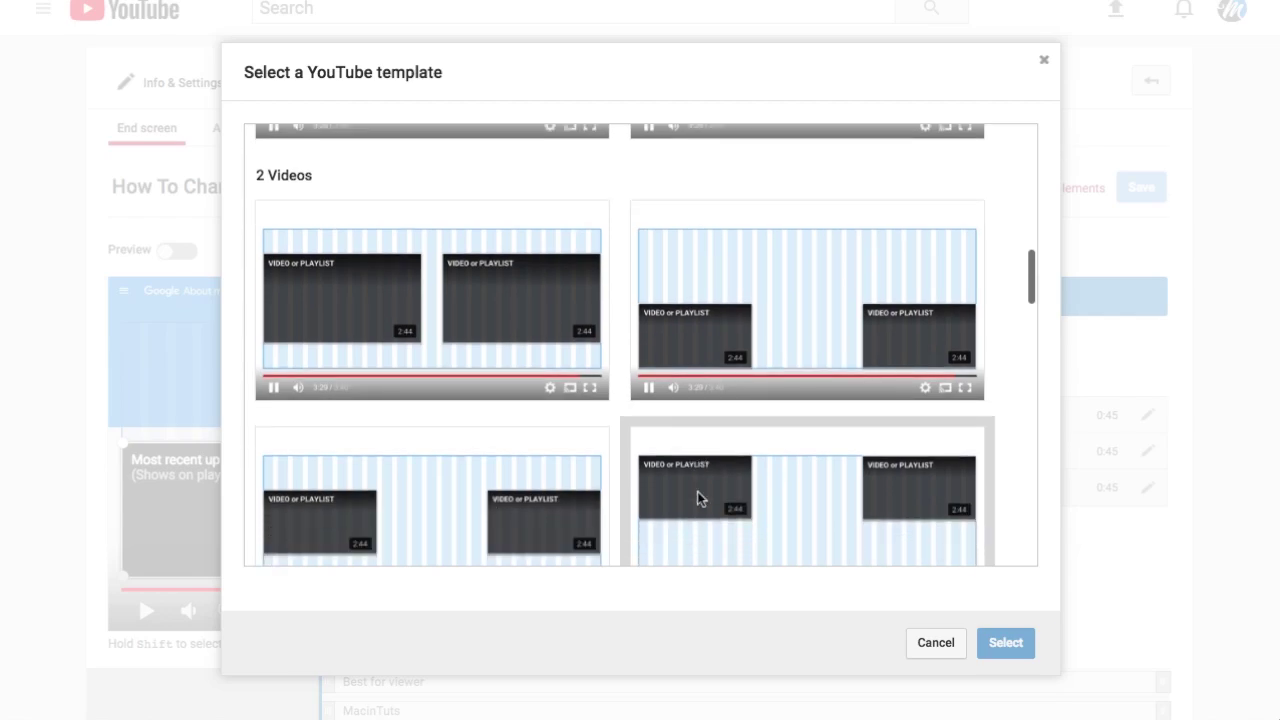
pyautogui.scroll(-7, 698, 498)
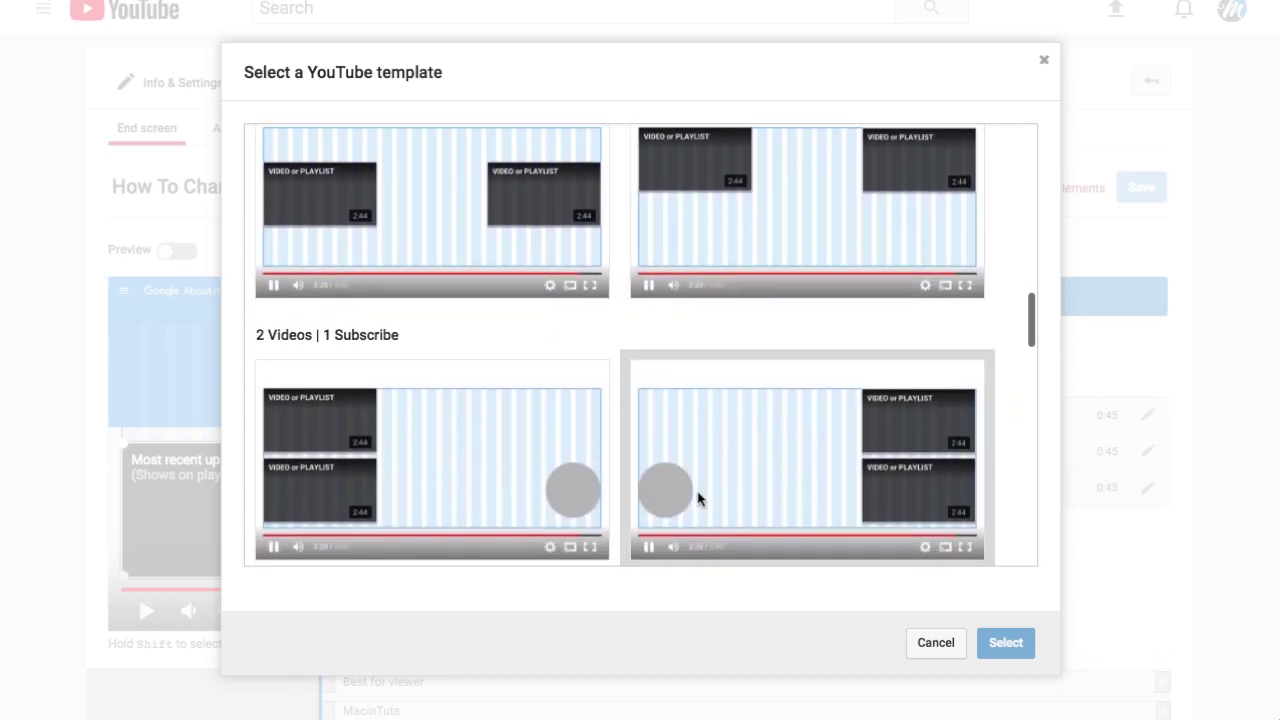
pyautogui.scroll(-4, 698, 498)
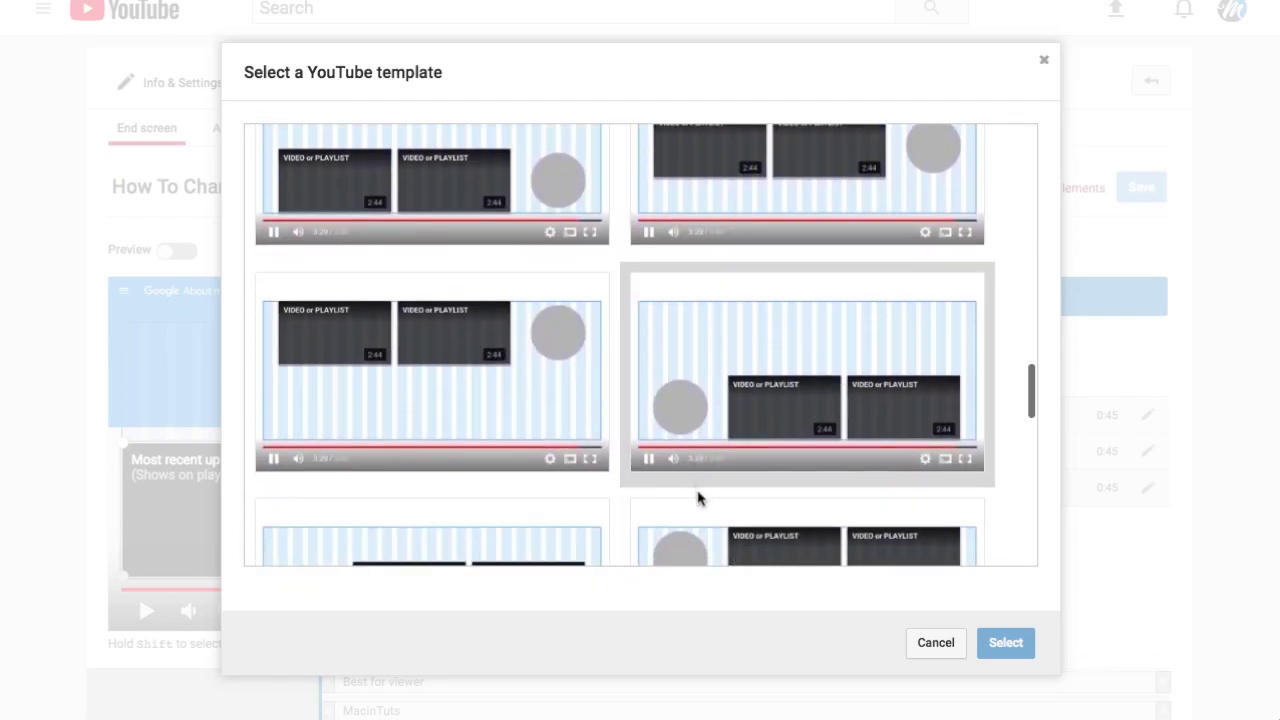
pyautogui.scroll(-5, 698, 498)
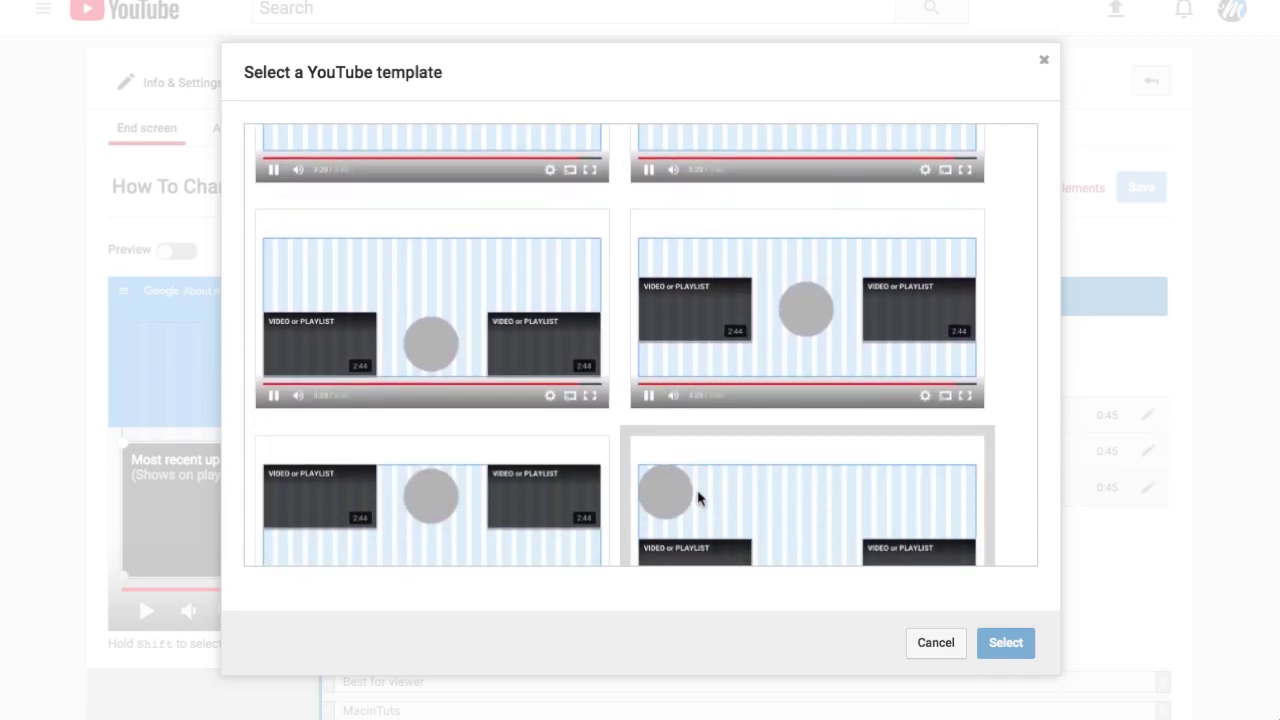
pyautogui.scroll(-5, 698, 498)
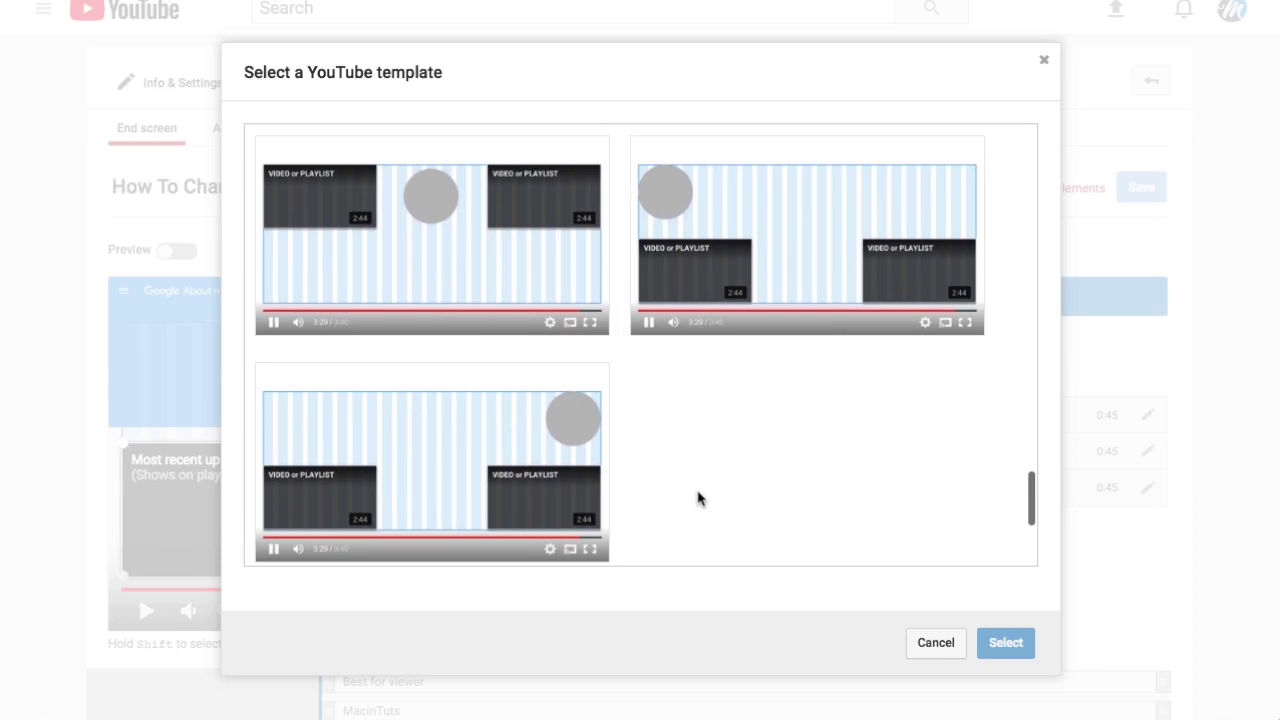
pyautogui.scroll(-3, 698, 498)
pyautogui.scroll(5, 698, 498)
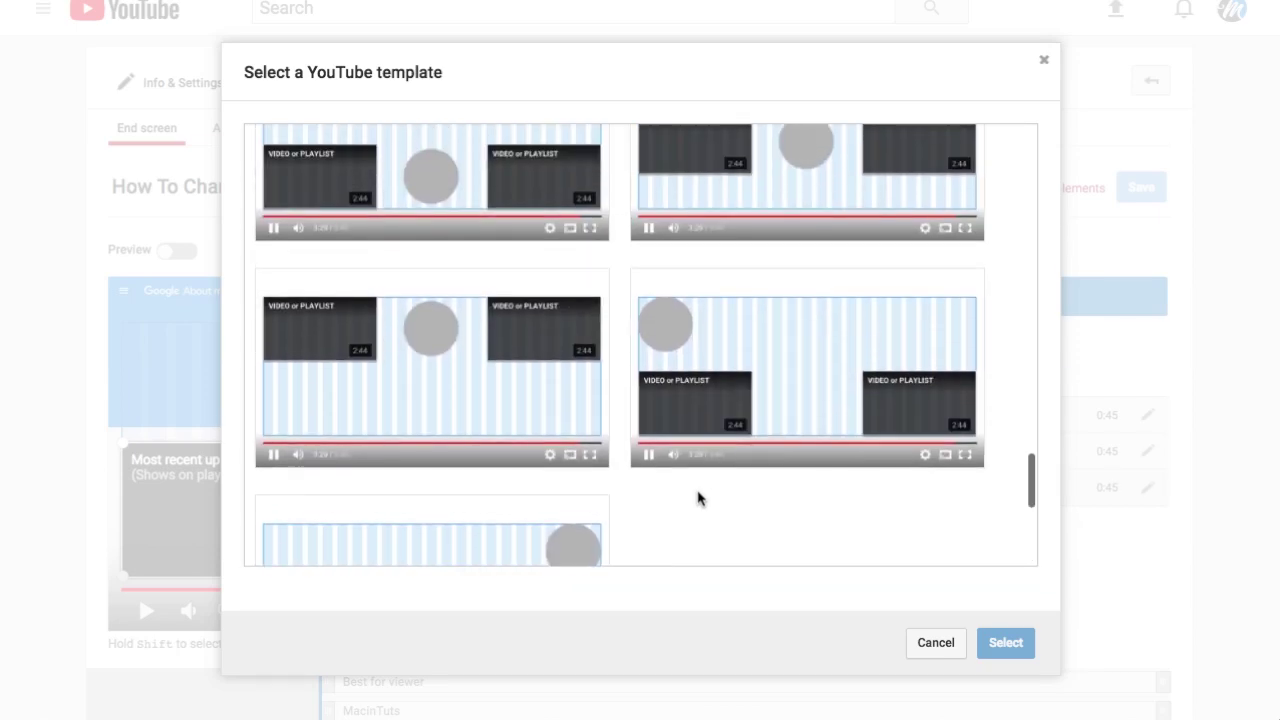
pyautogui.scroll(3, 698, 498)
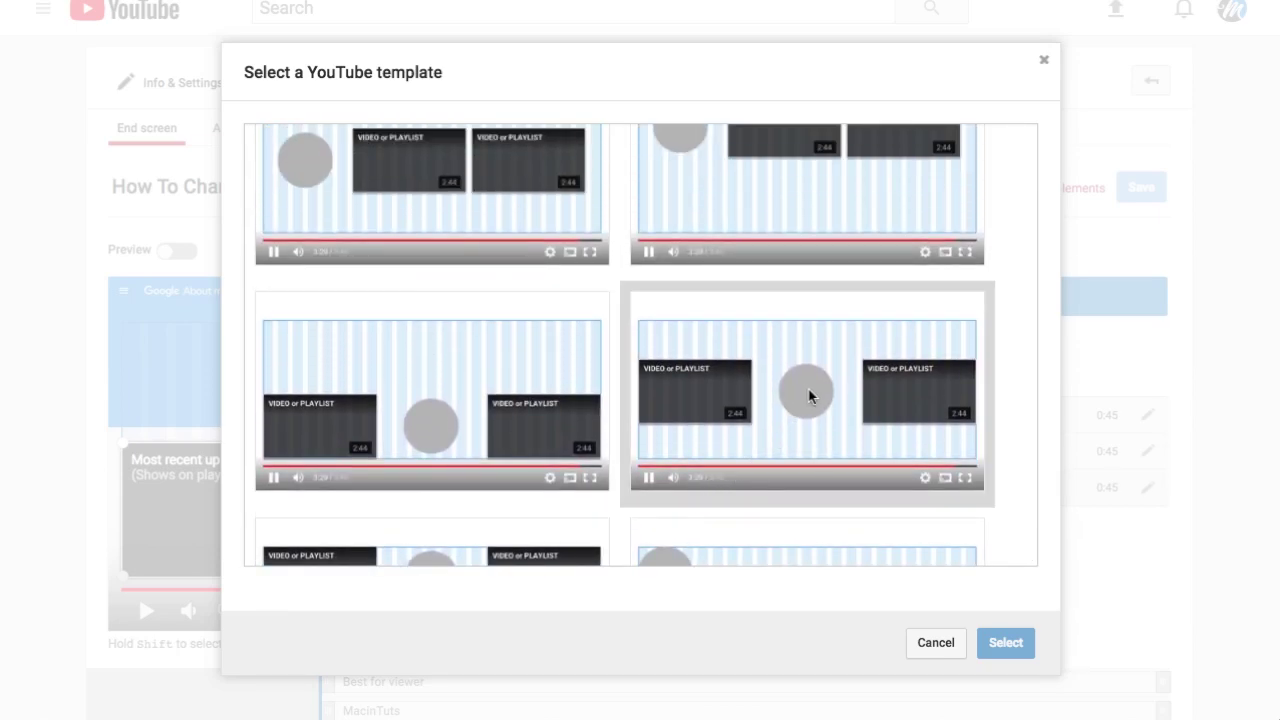
pyautogui.click(810, 395)
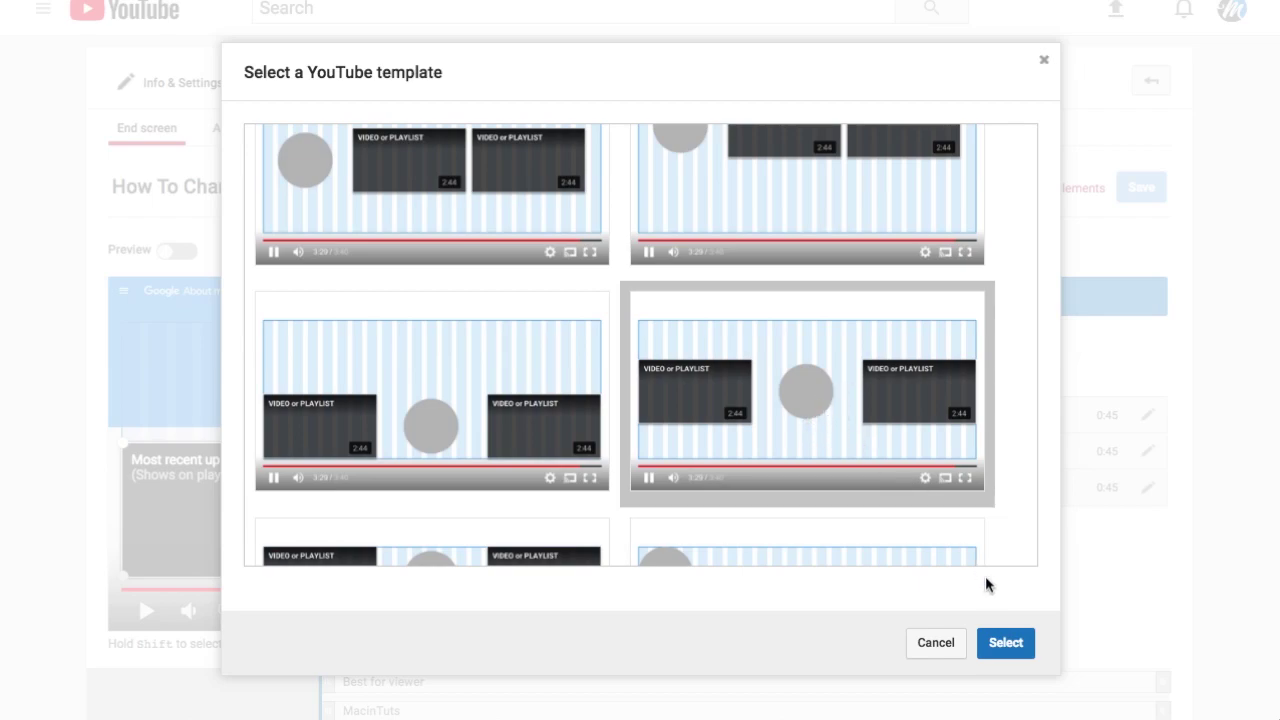
pyautogui.click(1006, 643)
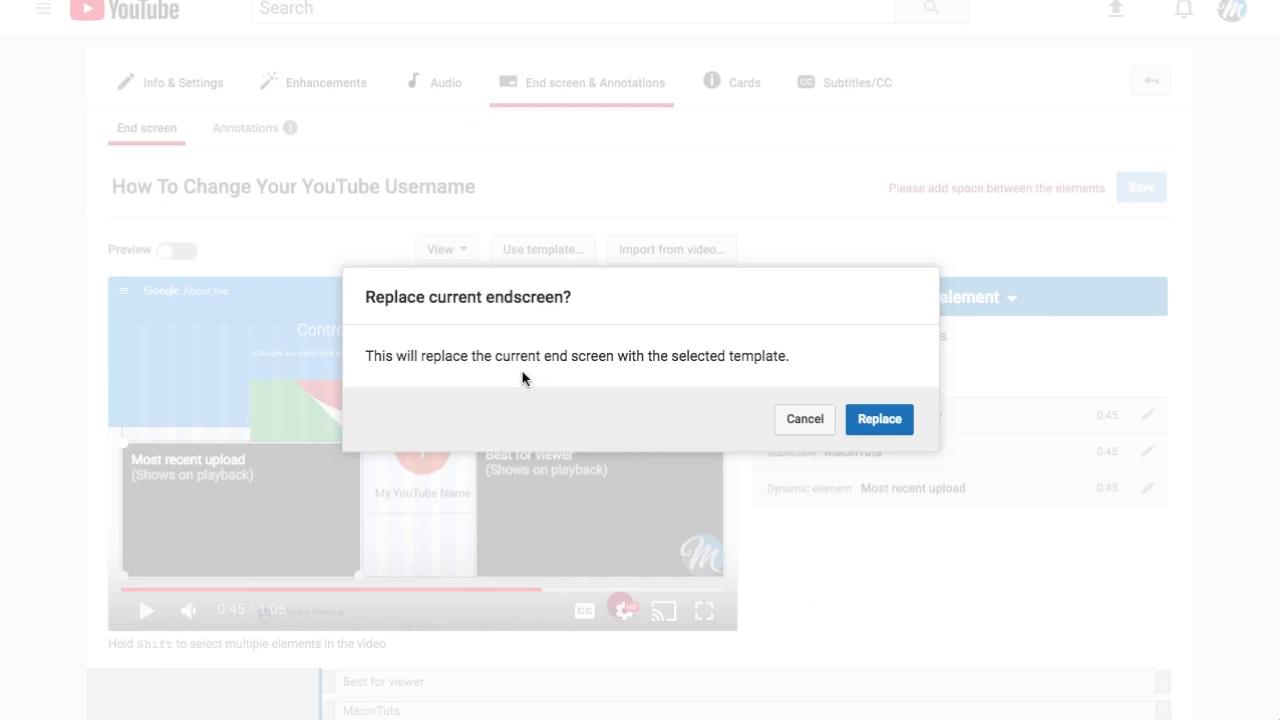
# - Confirm replacing the end screen and set the left video element to Most recent upload
pyautogui.click(880, 418)
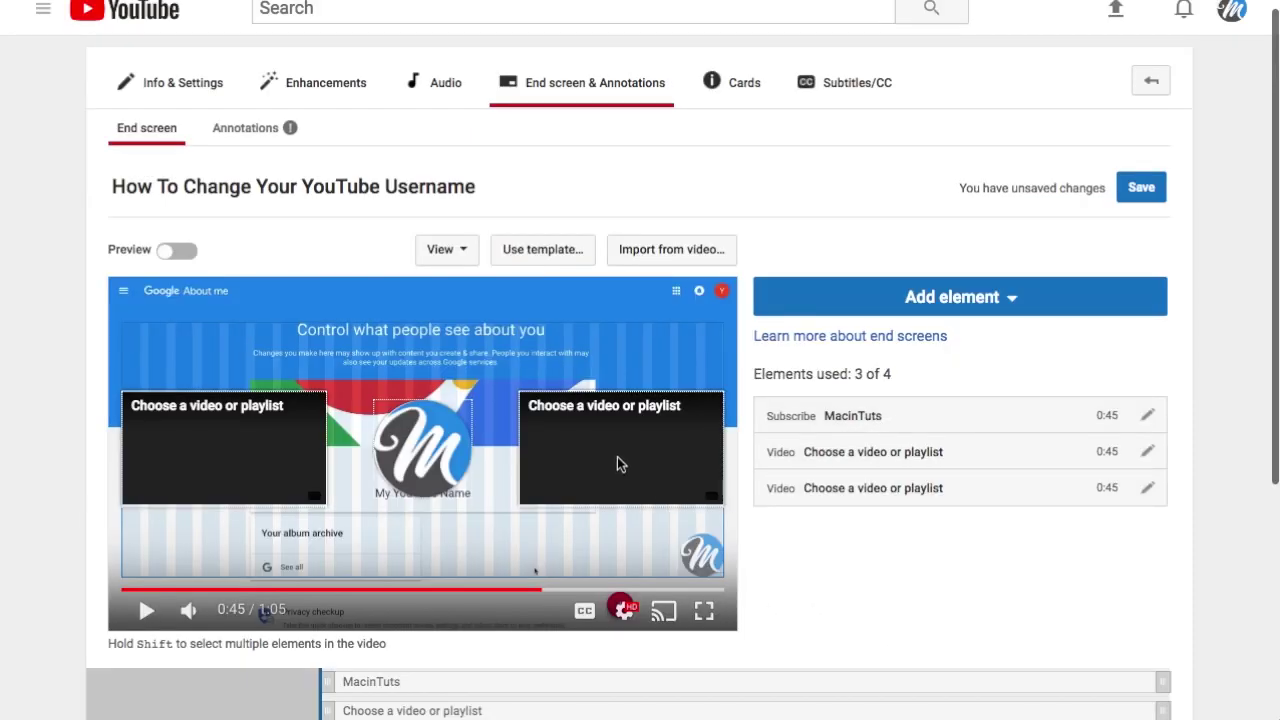
pyautogui.click(1149, 451)
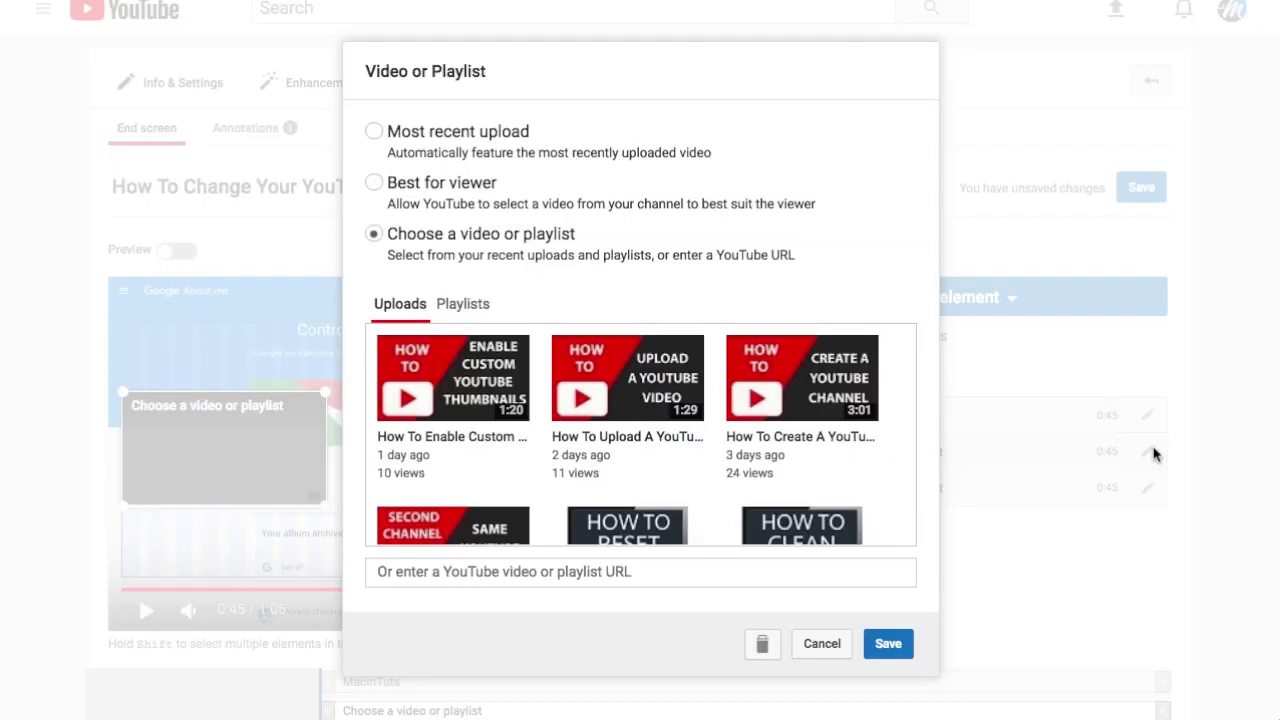
pyautogui.click(418, 146)
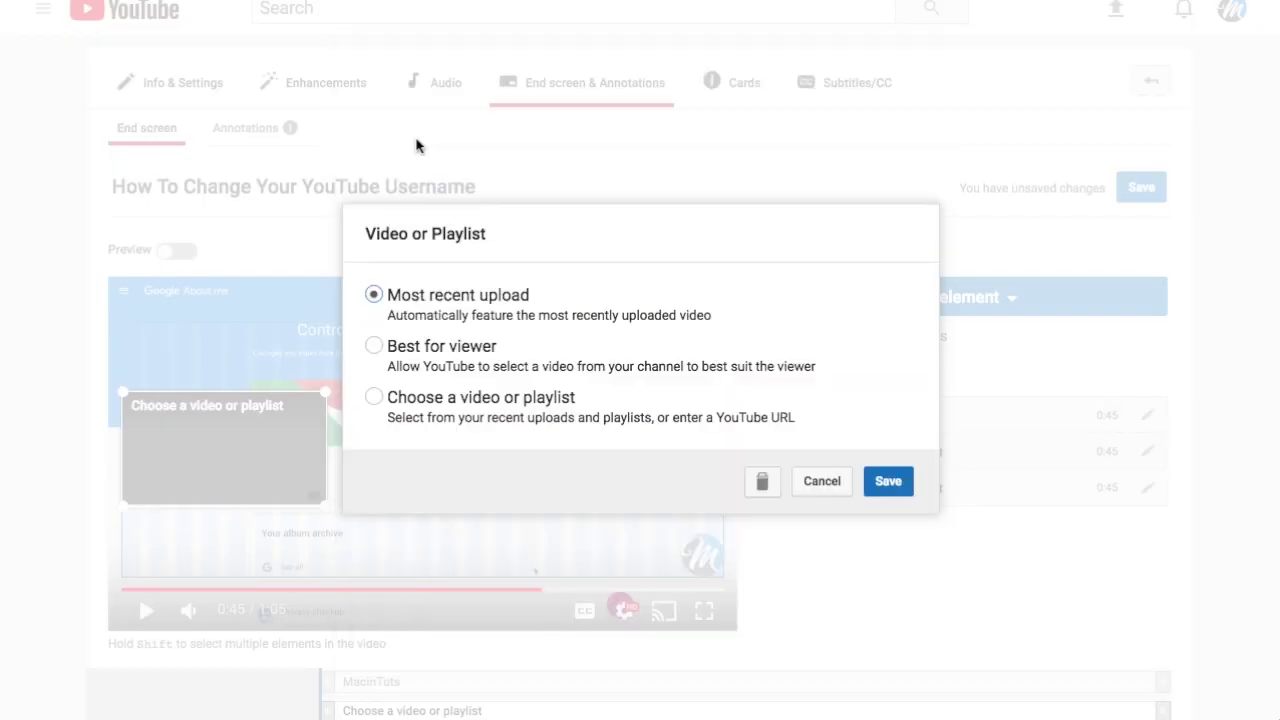
pyautogui.click(888, 481)
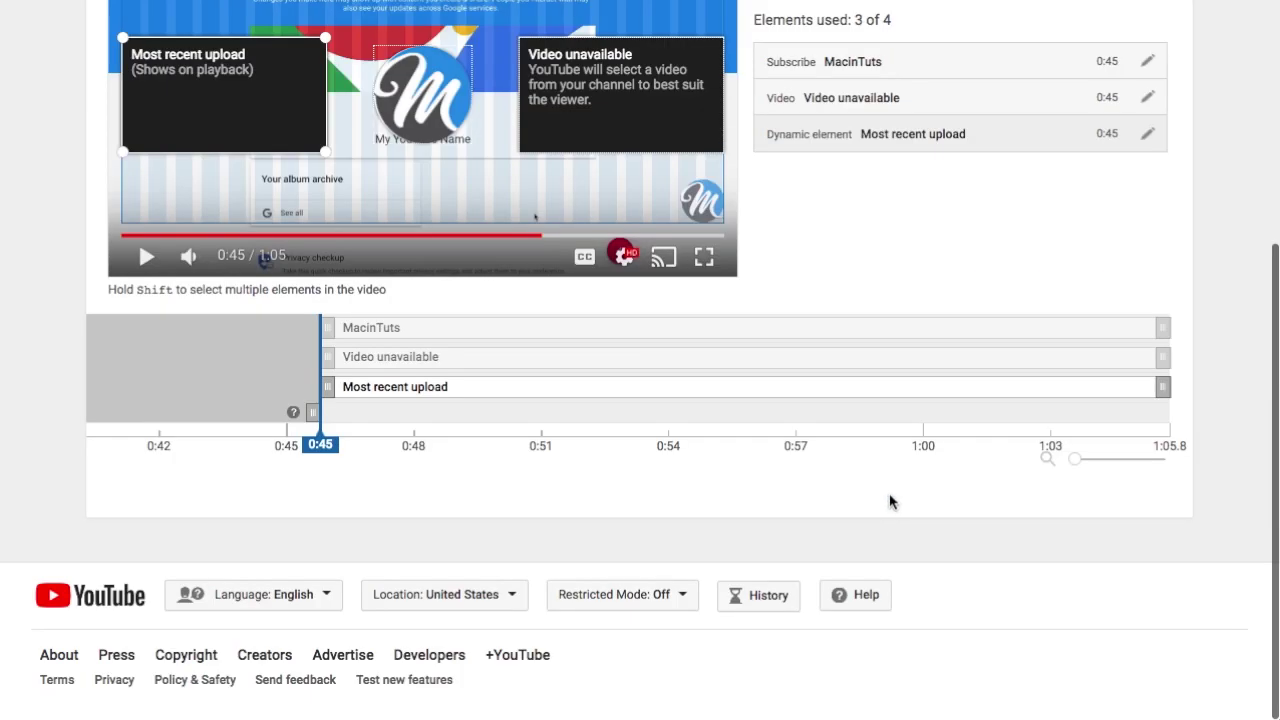
# - Set the right video element to Best for viewer
pyautogui.scroll(3, 670, 541)
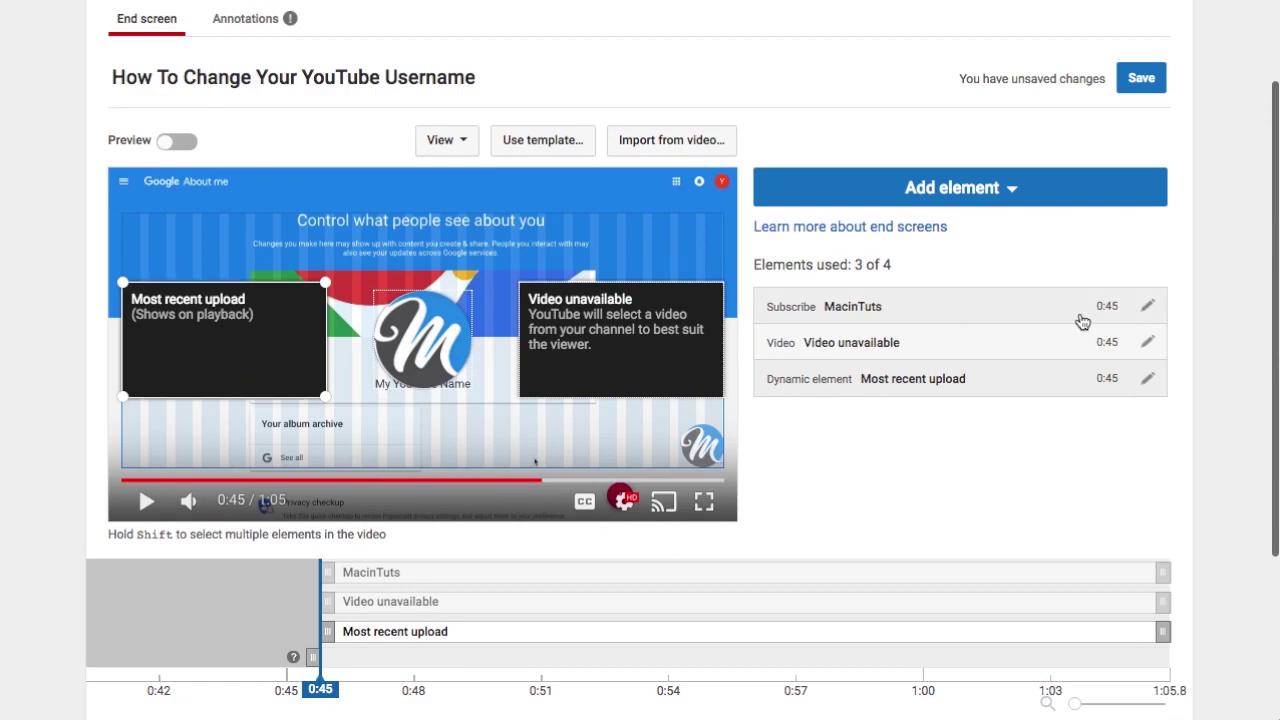
pyautogui.click(1150, 347)
pyautogui.click(430, 183)
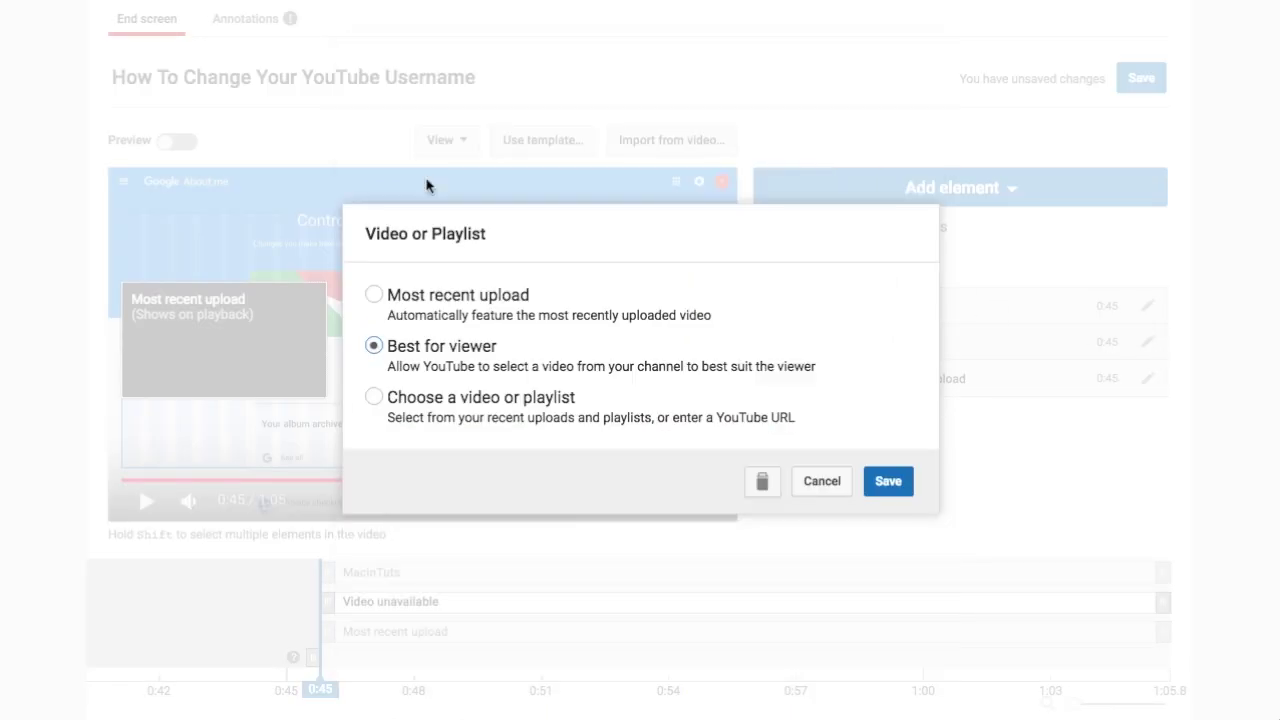
# - Save the Best for viewer choice, then drag the three elements' start edges later and preview the ending
pyautogui.click(889, 482)
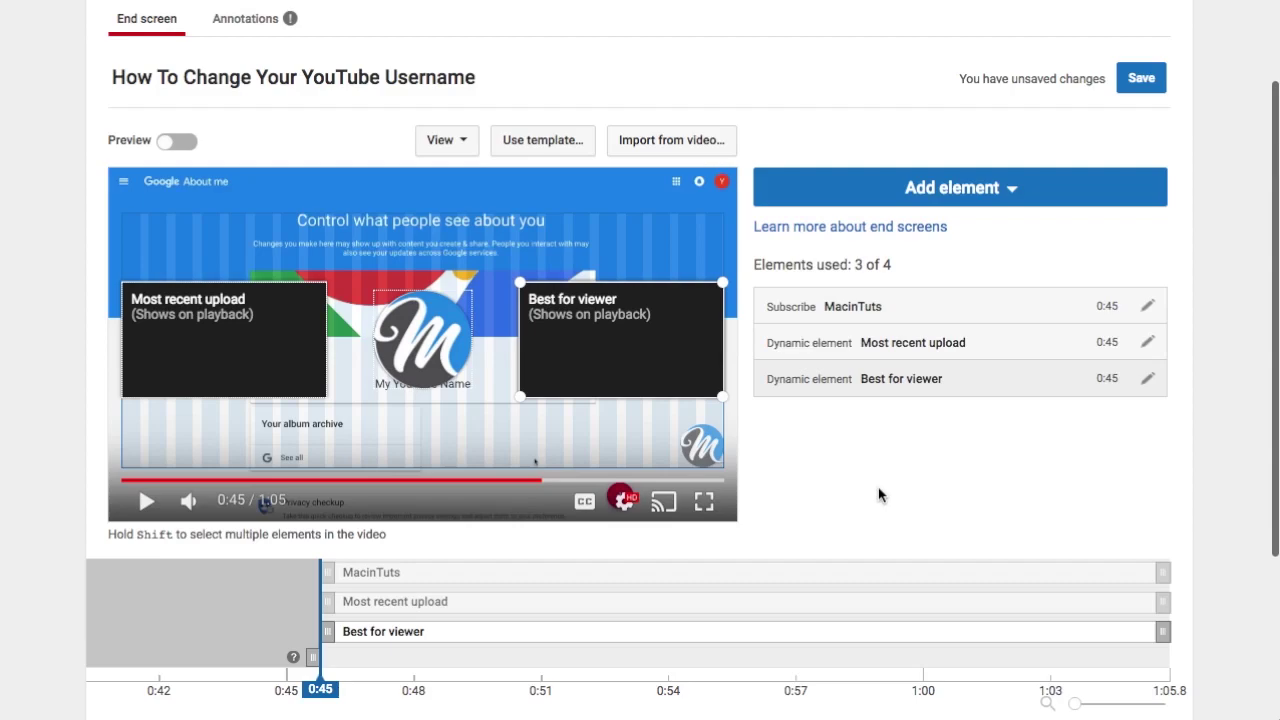
pyautogui.moveTo(324, 631); pyautogui.dragTo(452, 634)
pyautogui.moveTo(327, 601); pyautogui.dragTo(455, 604)
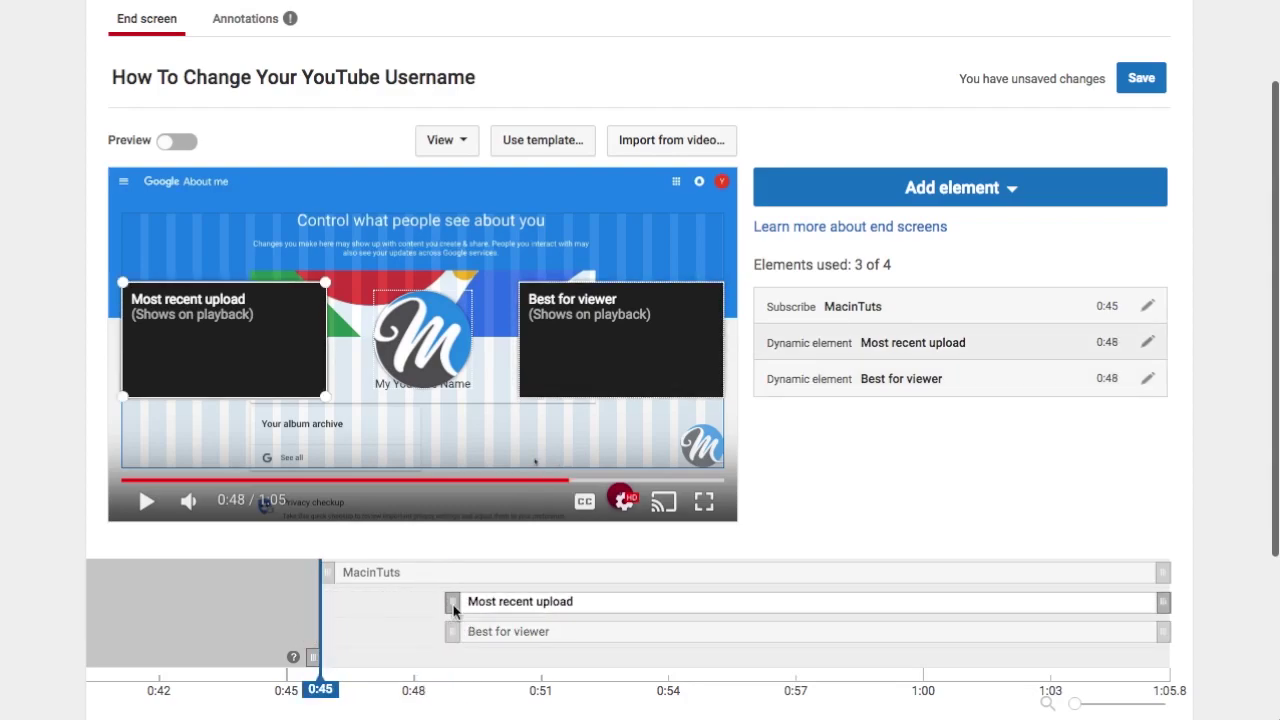
pyautogui.moveTo(326, 571); pyautogui.dragTo(449, 572)
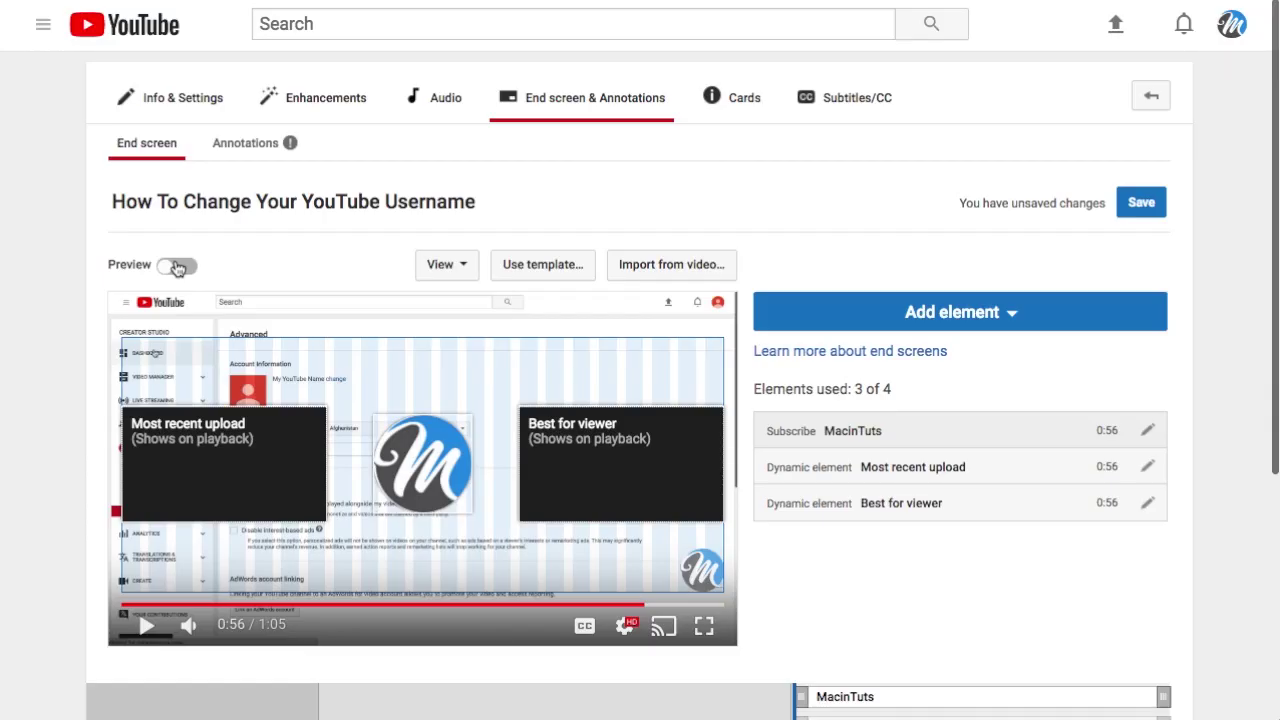
pyautogui.click(193, 265)
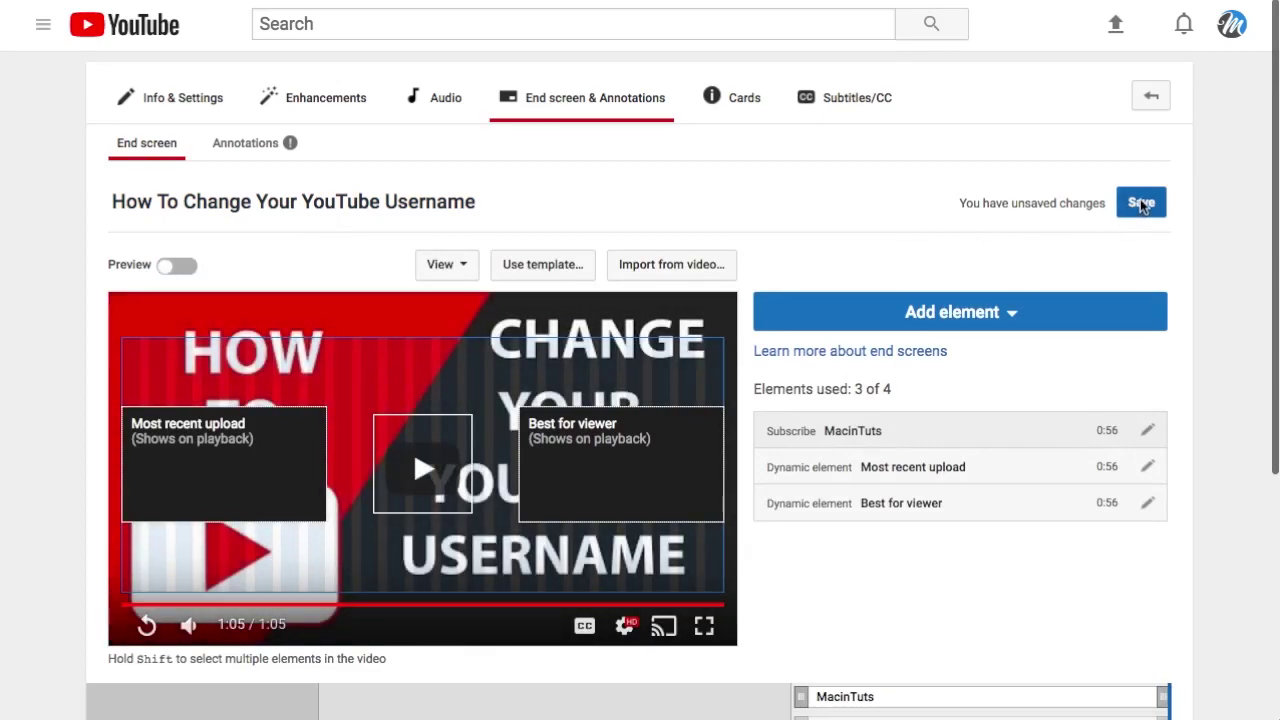
# - Save the end screen and watch it appear at the video's end on YouTube
pyautogui.click(1141, 204)
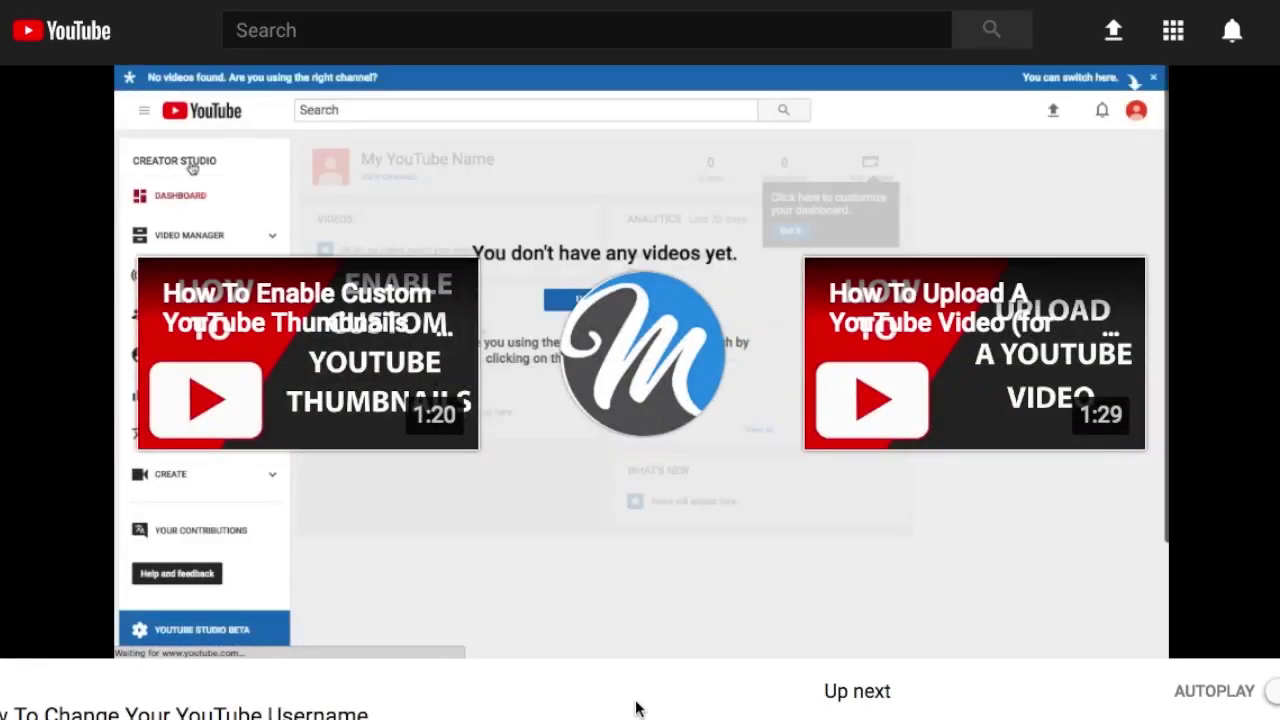
pyautogui.moveTo(644, 346)
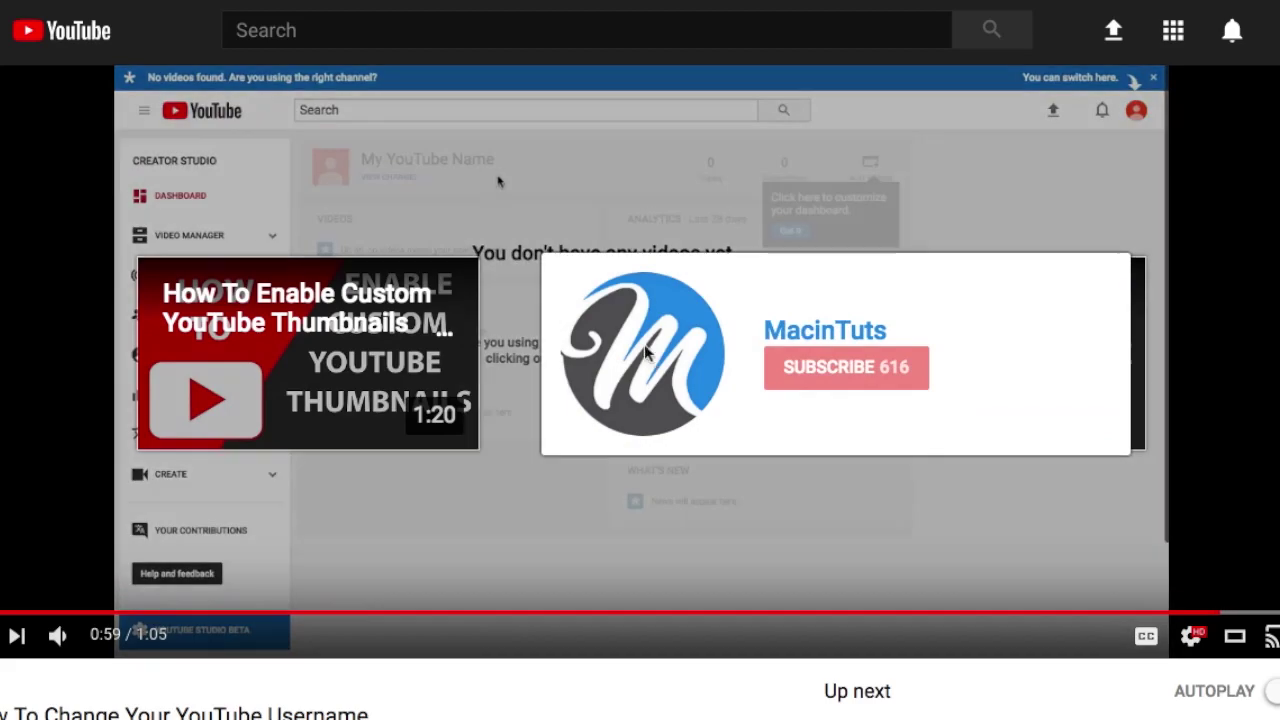